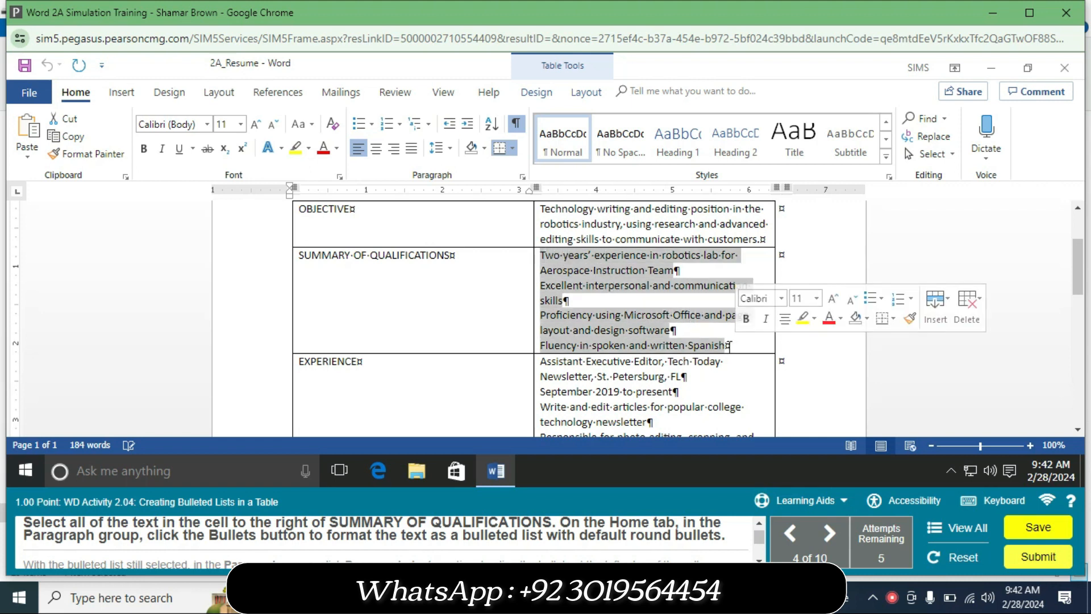
Step: Bullet the four Summary of Qualifications lines and decrease their indent once to align with the cell edge
{"action": "left_click", "coordinate": [359, 124]}
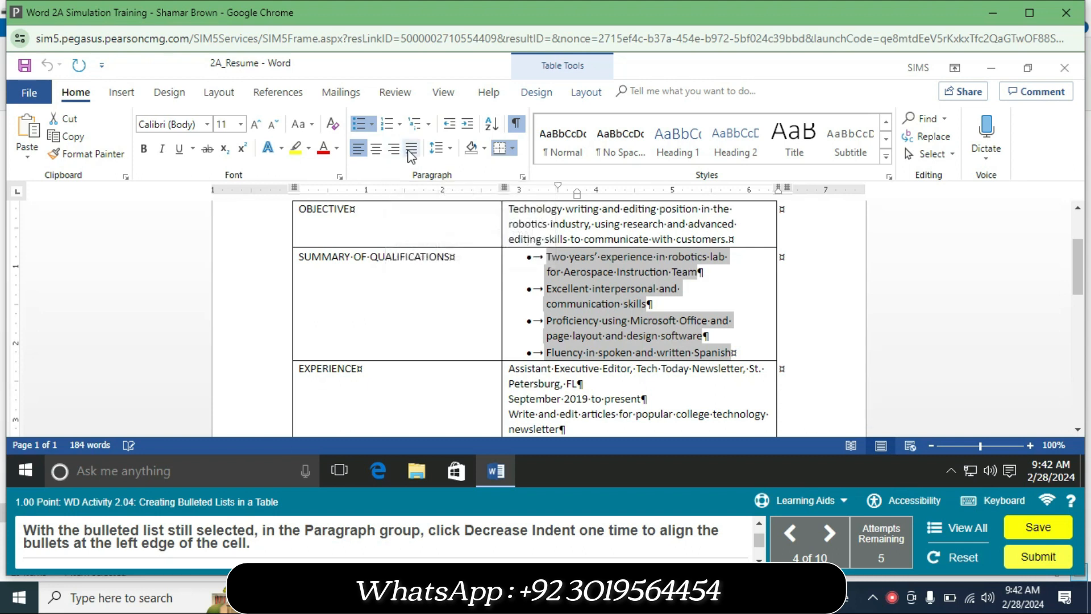
{"action": "left_click", "coordinate": [456, 129]}
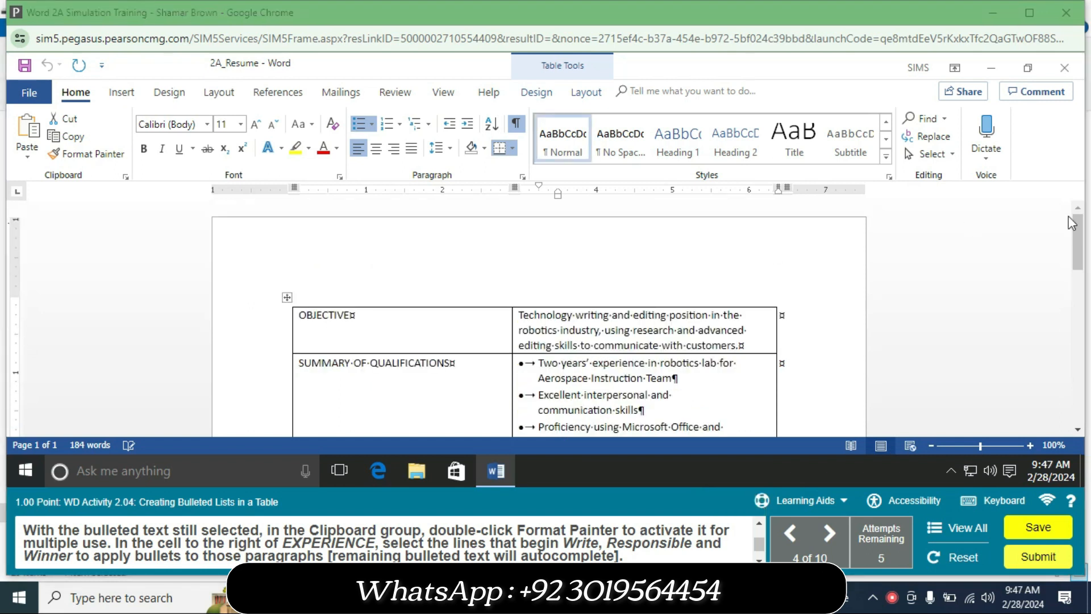
Step: Use Format Painter to copy the bullets onto the Write, Responsible and Winner duty lines
{"action": "mouse_move", "coordinate": [1086, 239]}
{"action": "left_mouse_down"}
{"action": "mouse_move", "coordinate": [1090, 424]}
{"action": "mouse_move", "coordinate": [1068, 184]}
{"action": "mouse_move", "coordinate": [1083, 253]}
{"action": "left_mouse_up"}
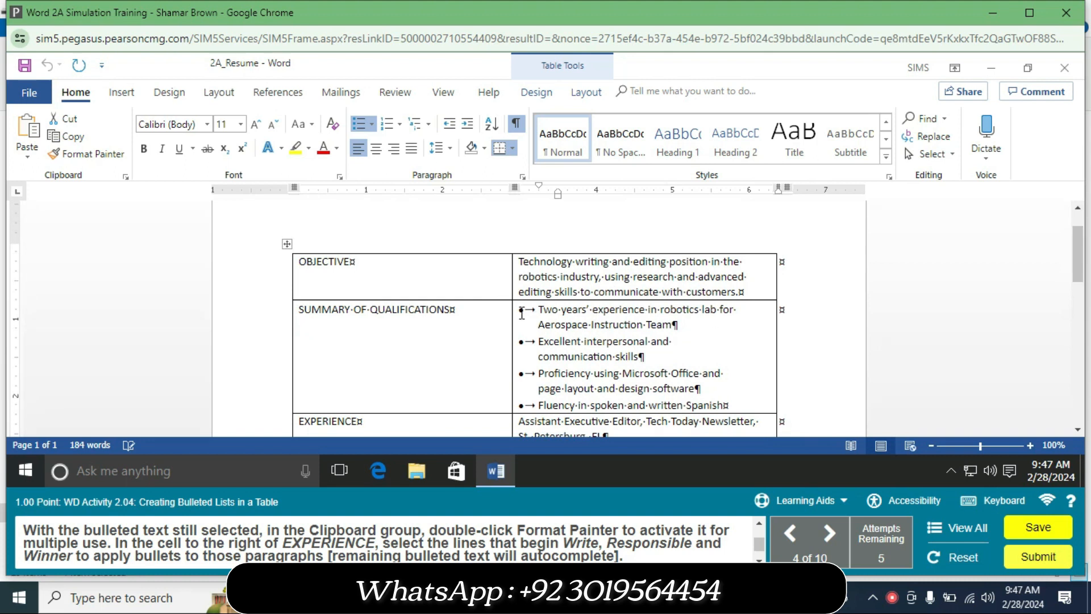
{"action": "left_click_drag", "start_coordinate": [536, 310], "coordinate": [732, 405]}
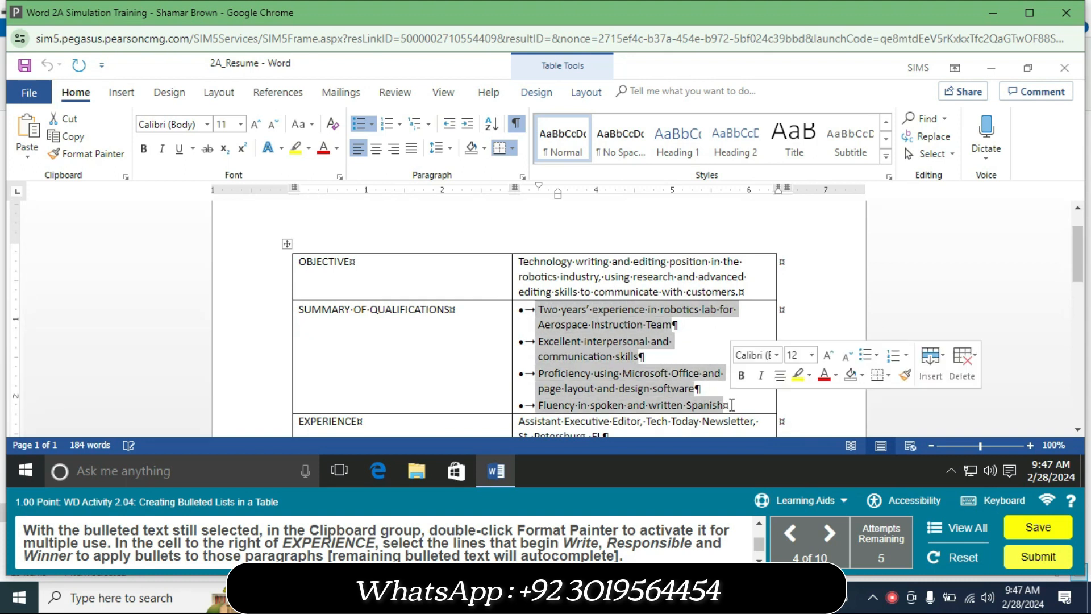
{"action": "double_click", "coordinate": [86, 154]}
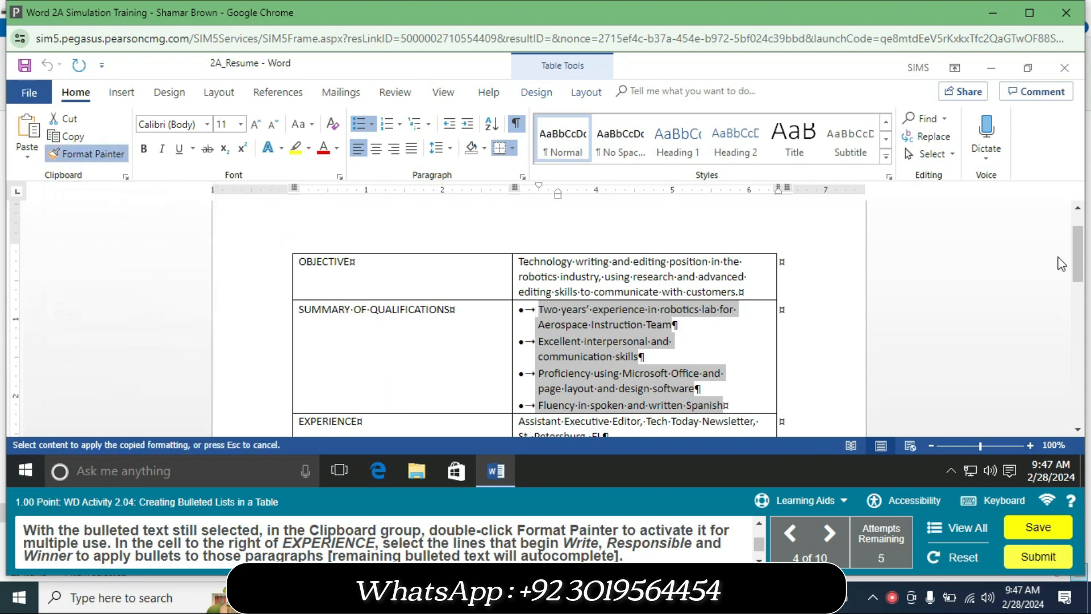
{"action": "left_click_drag", "start_coordinate": [1078, 263], "coordinate": [1082, 321]}
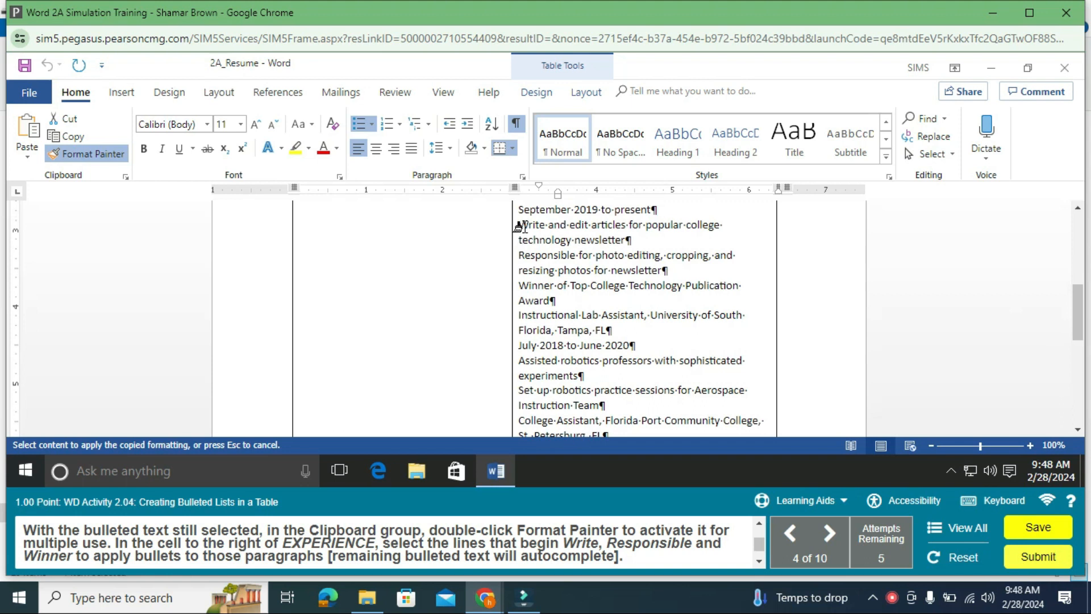
{"action": "mouse_move", "coordinate": [520, 227]}
{"action": "left_mouse_down"}
{"action": "mouse_move", "coordinate": [546, 250]}
{"action": "mouse_move", "coordinate": [565, 303]}
{"action": "left_mouse_up"}
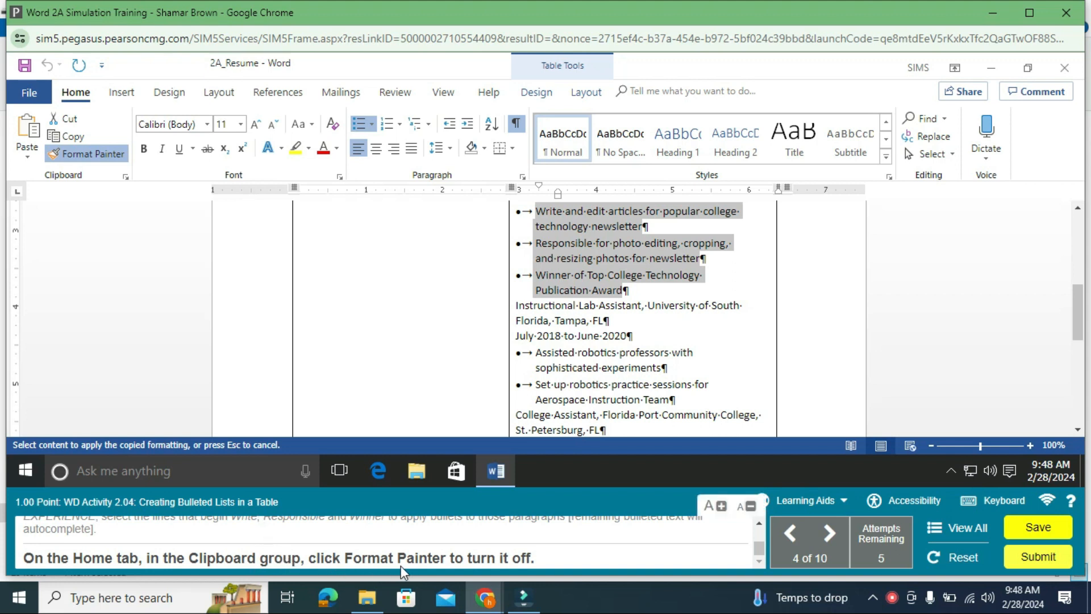
{"action": "left_click", "coordinate": [97, 155]}
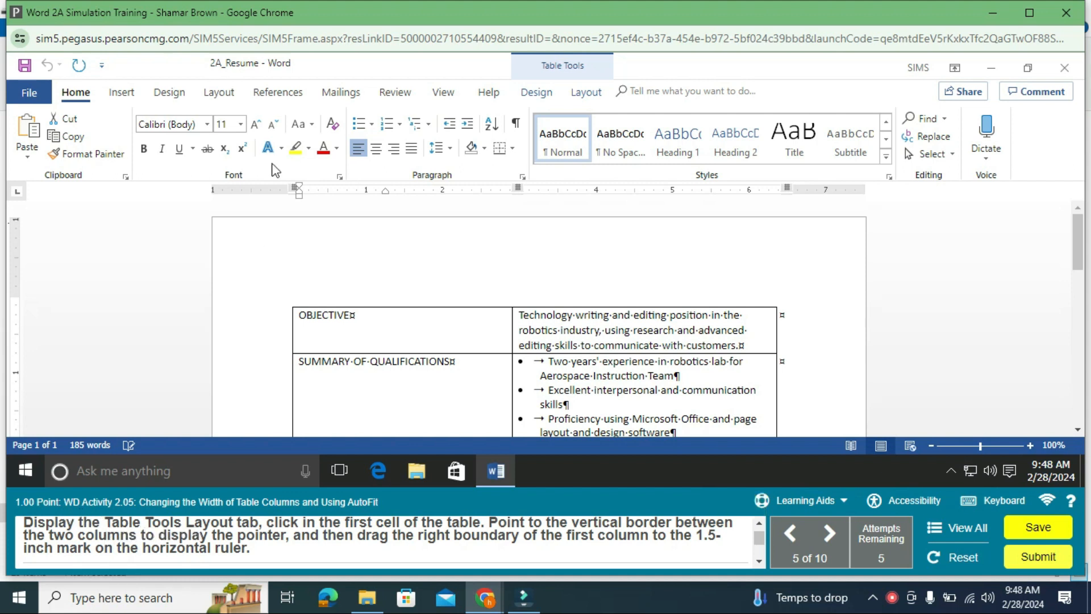
{"action": "left_click", "coordinate": [219, 92]}
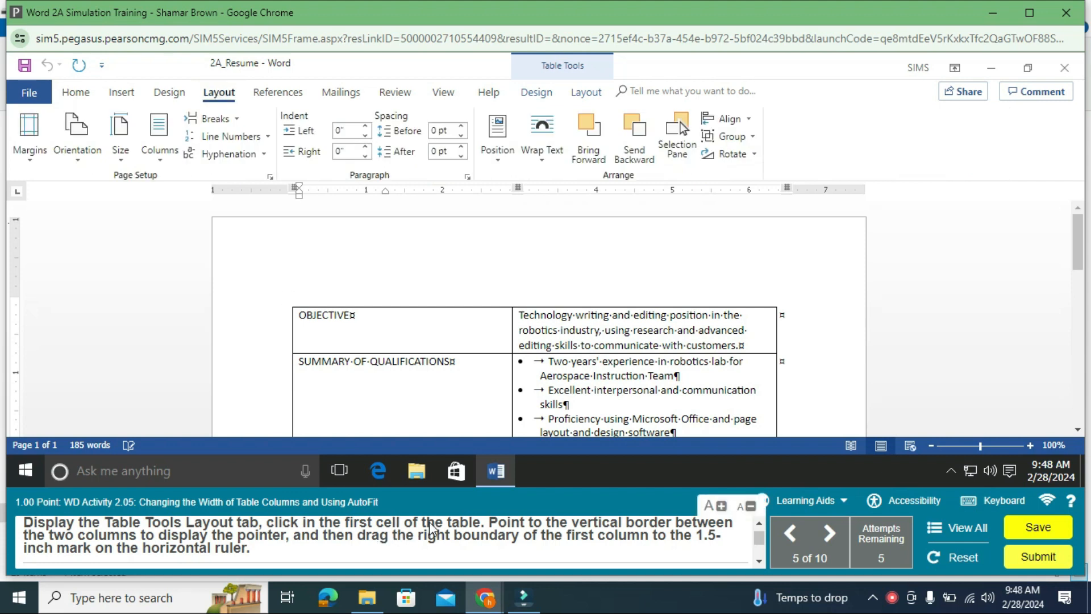
{"action": "left_click", "coordinate": [303, 316]}
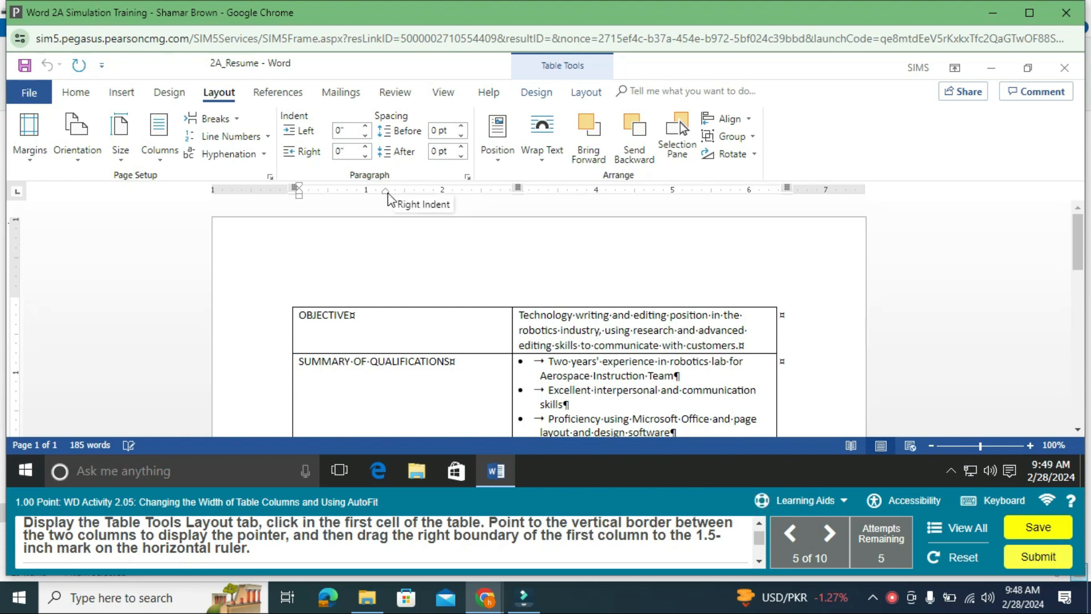
{"action": "left_click_drag", "start_coordinate": [386, 192], "coordinate": [407, 193]}
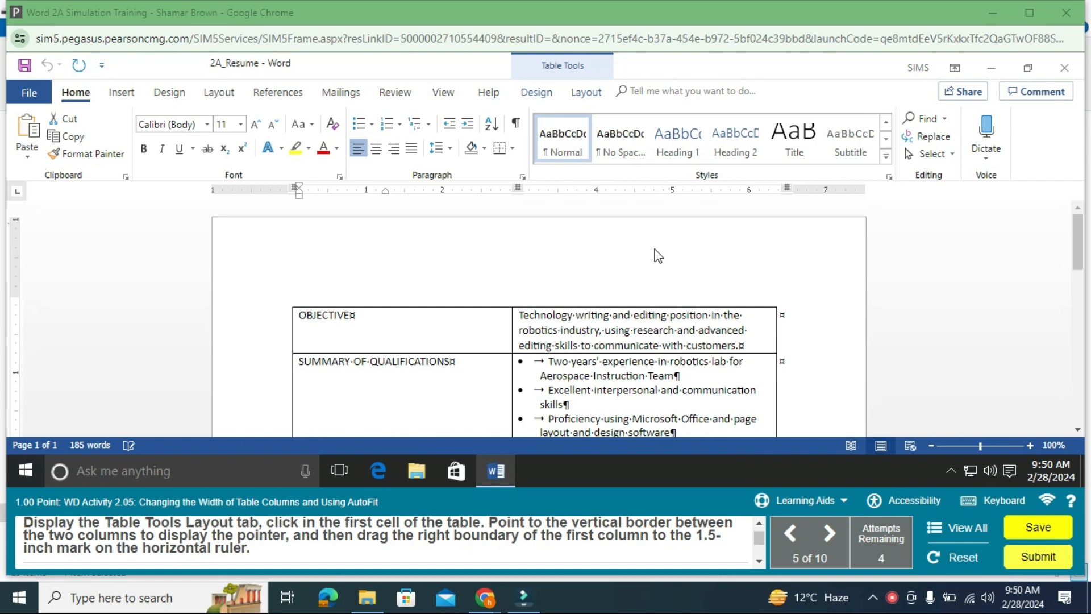
Step: Drag the column border to narrow the first table column to 1.5 inches
{"action": "left_click", "coordinate": [585, 93]}
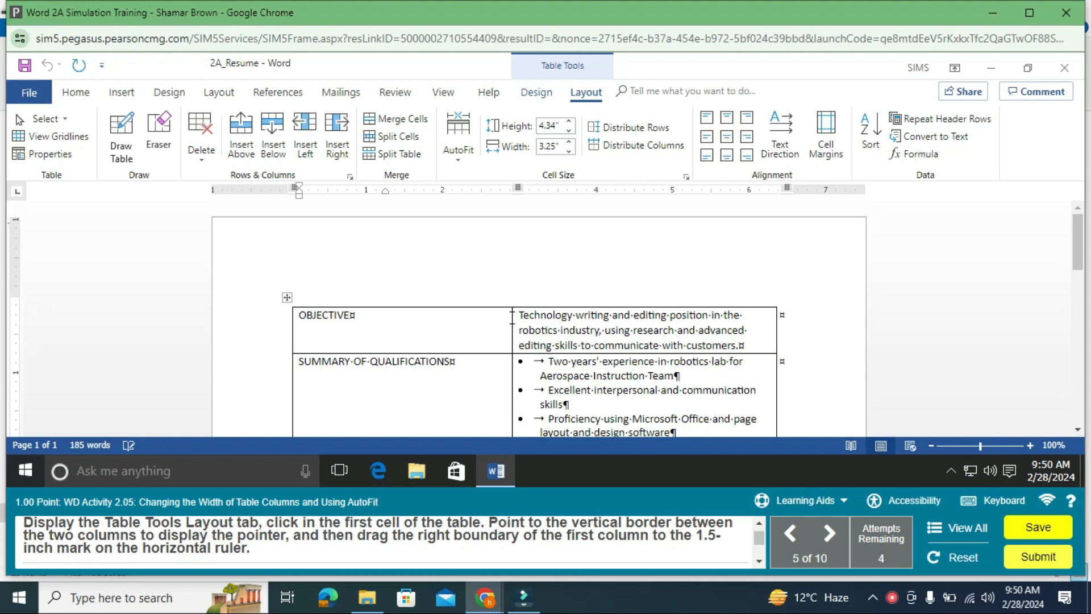
{"action": "left_click_drag", "start_coordinate": [511, 315], "coordinate": [407, 326]}
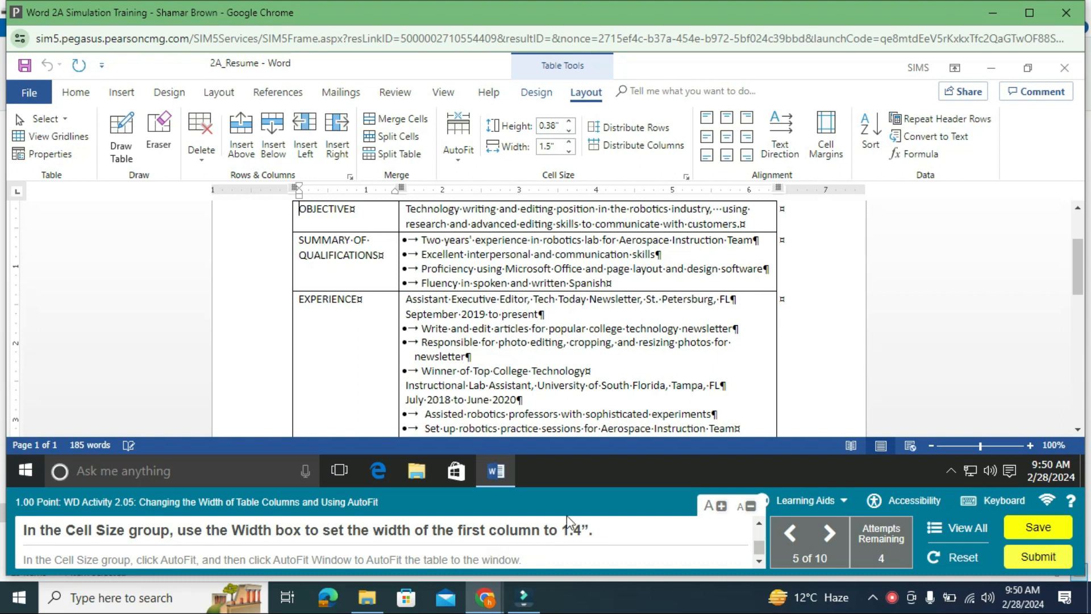
Step: Enter 1.4" in the row height box on Table Tools Layout
{"action": "left_click", "coordinate": [557, 126]}
{"action": "type", "text": "1.4\""}
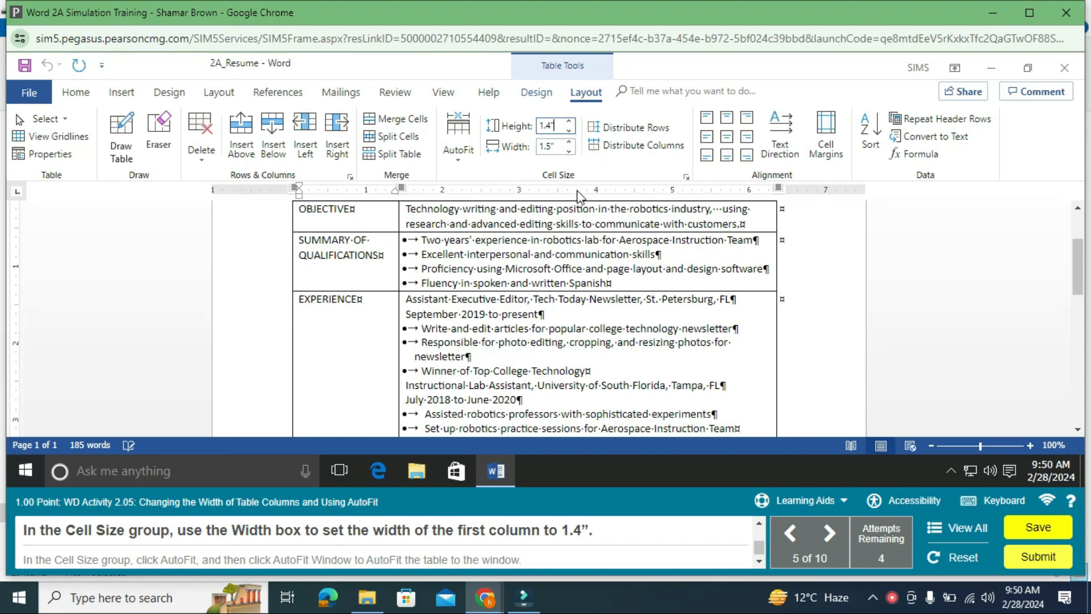
{"action": "left_click", "coordinate": [581, 225]}
{"action": "left_click", "coordinate": [552, 128]}
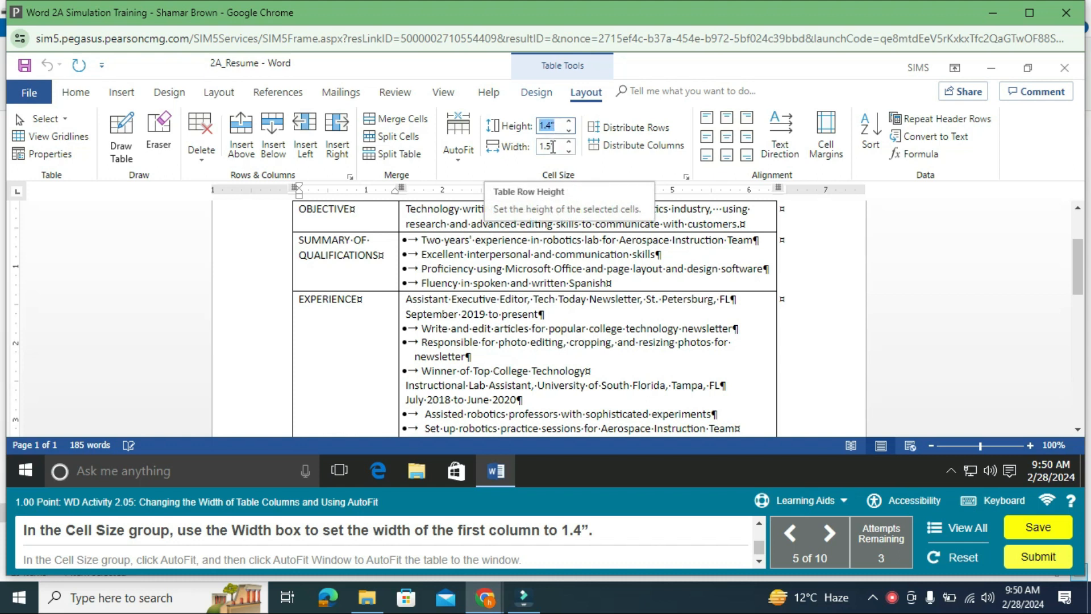
Step: Set the first column's width to 1.4 inches in the Cell Size width box
{"action": "left_click", "coordinate": [554, 146]}
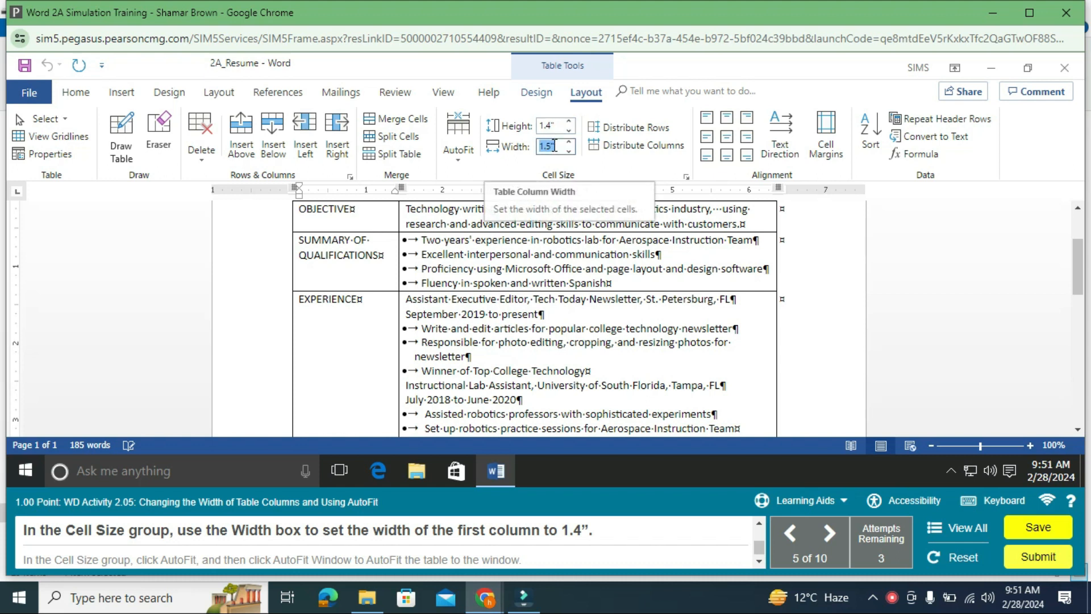
{"action": "type", "text": "1.4"}
{"action": "key", "text": "Return"}
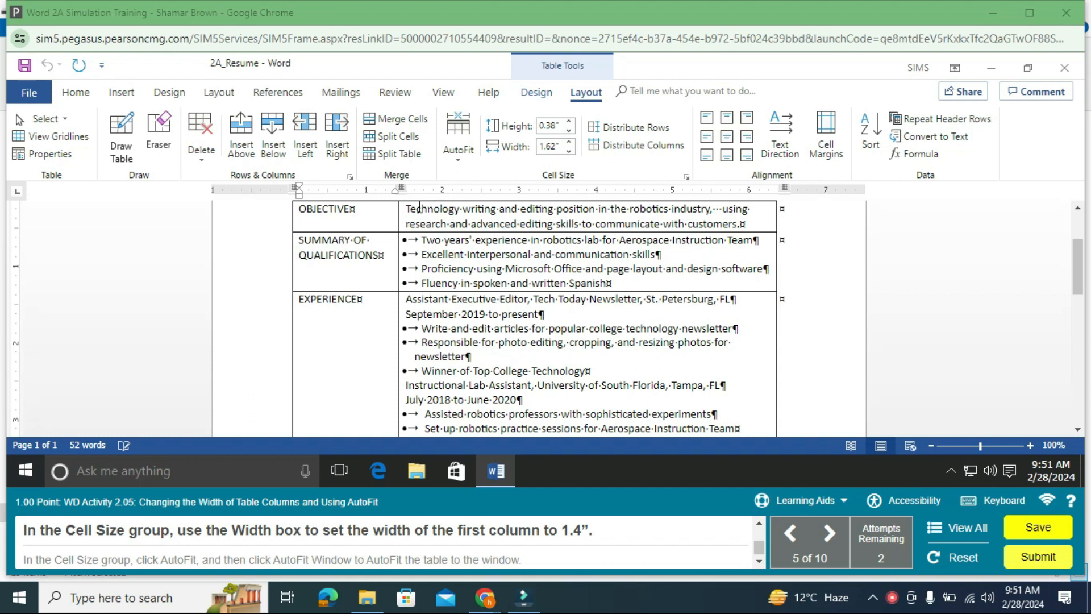
{"action": "left_click", "coordinate": [568, 151]}
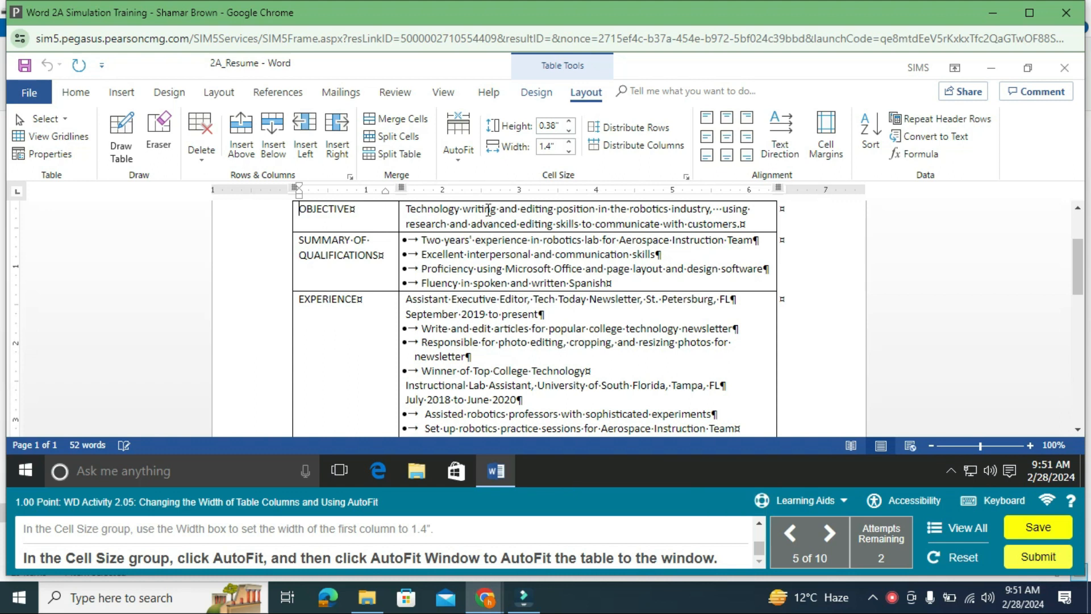
{"action": "left_click", "coordinate": [454, 162]}
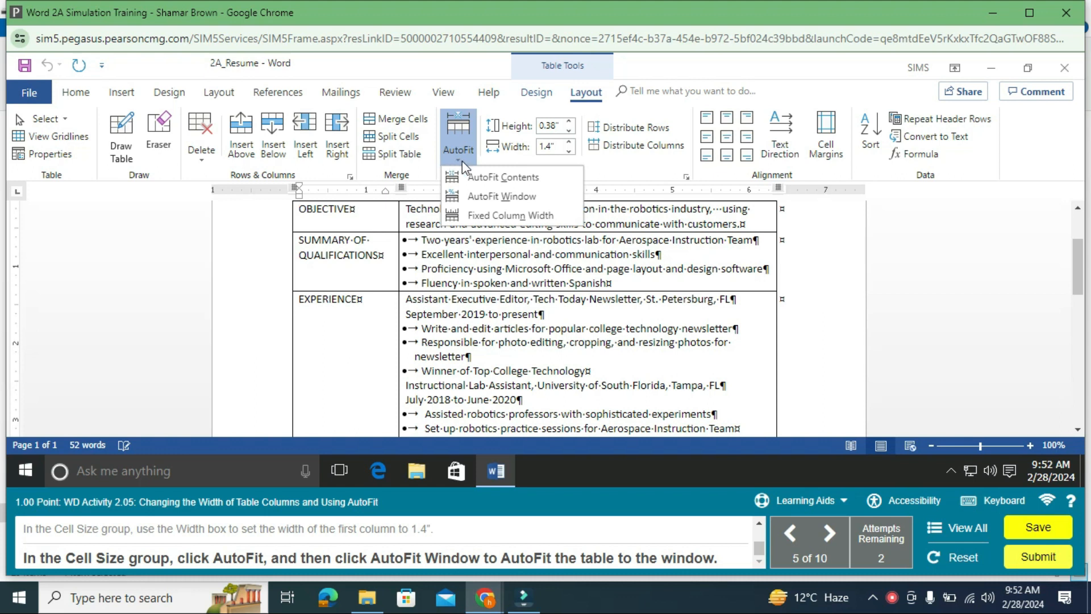
Step: Choose AutoFit Window so the resume table spans the full page width
{"action": "left_click", "coordinate": [516, 196]}
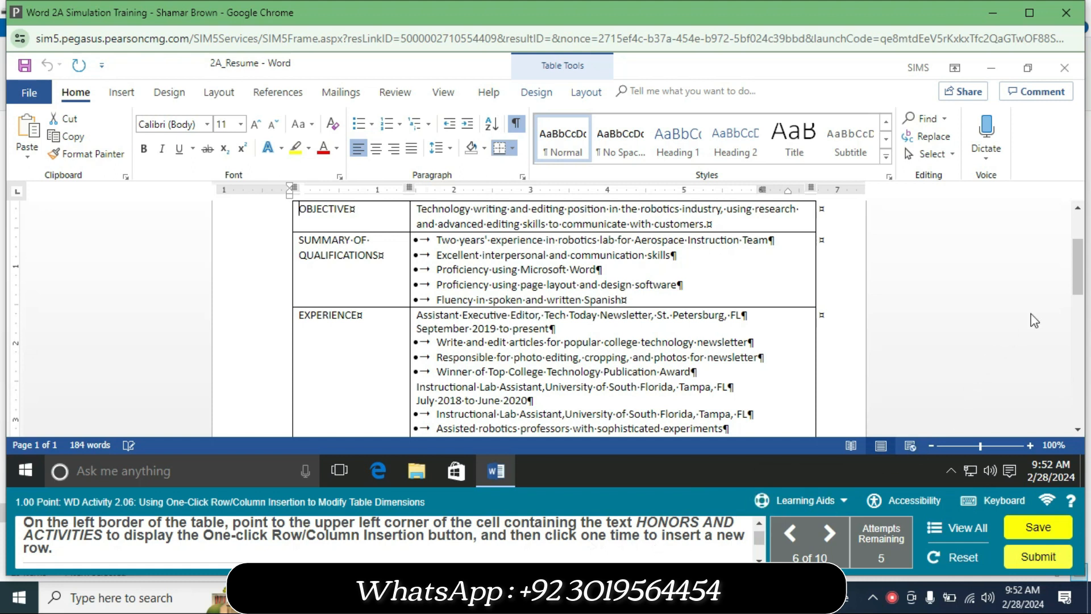
Step: Insert a blank row above HONORS AND ACTIVITIES with the one-click (+) row insertion button
{"action": "mouse_move", "coordinate": [1076, 287]}
{"action": "left_mouse_down"}
{"action": "mouse_move", "coordinate": [1081, 264]}
{"action": "mouse_move", "coordinate": [1085, 299]}
{"action": "left_mouse_up"}
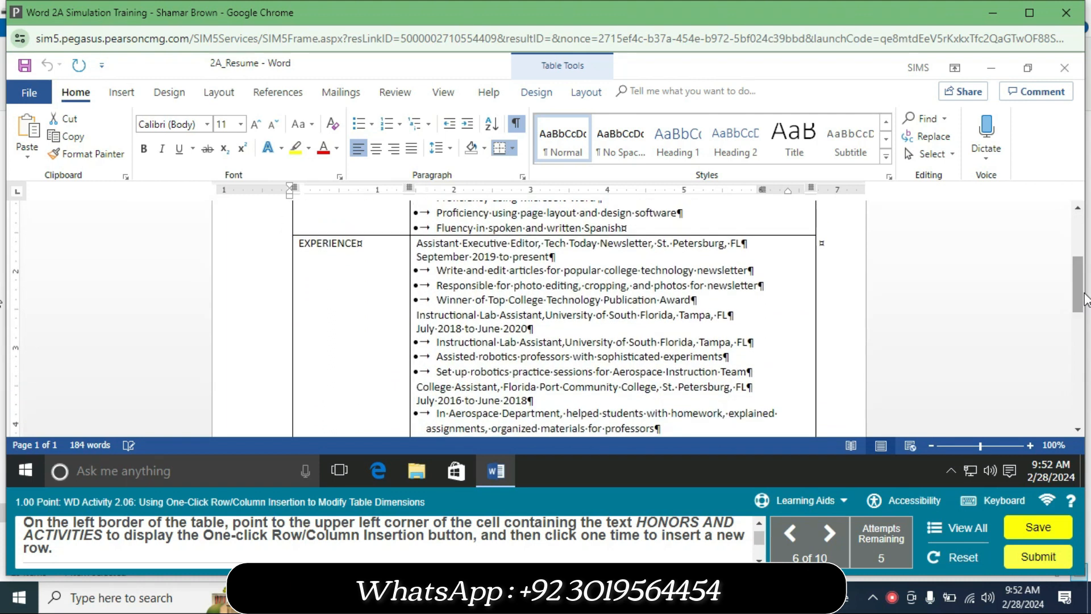
{"action": "scroll", "coordinate": [1085, 300], "scroll_direction": "up", "scroll_amount": 2}
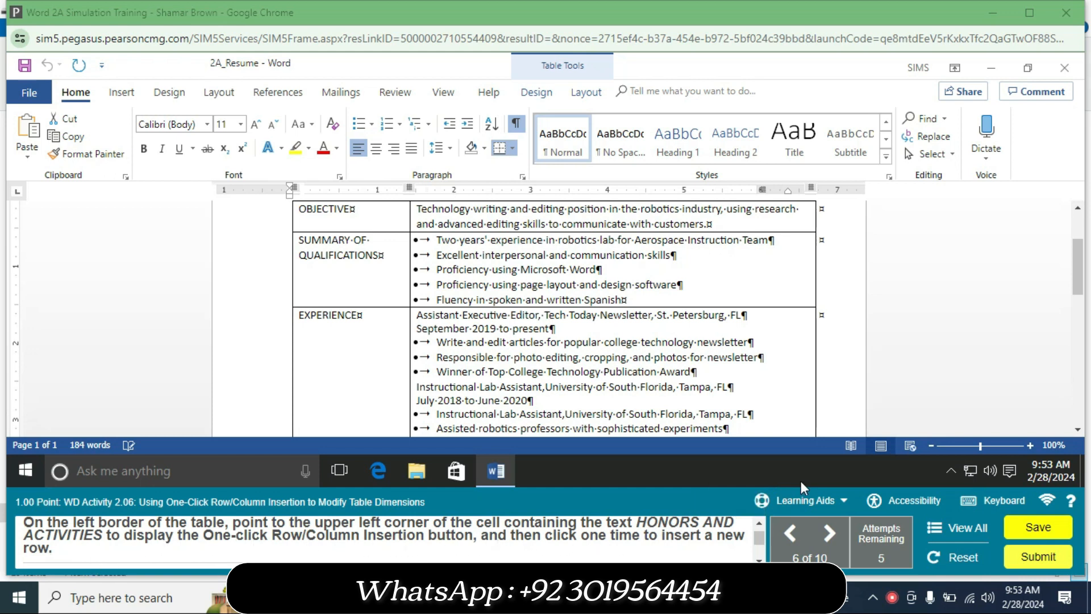
{"action": "left_click_drag", "start_coordinate": [1079, 287], "coordinate": [1073, 335]}
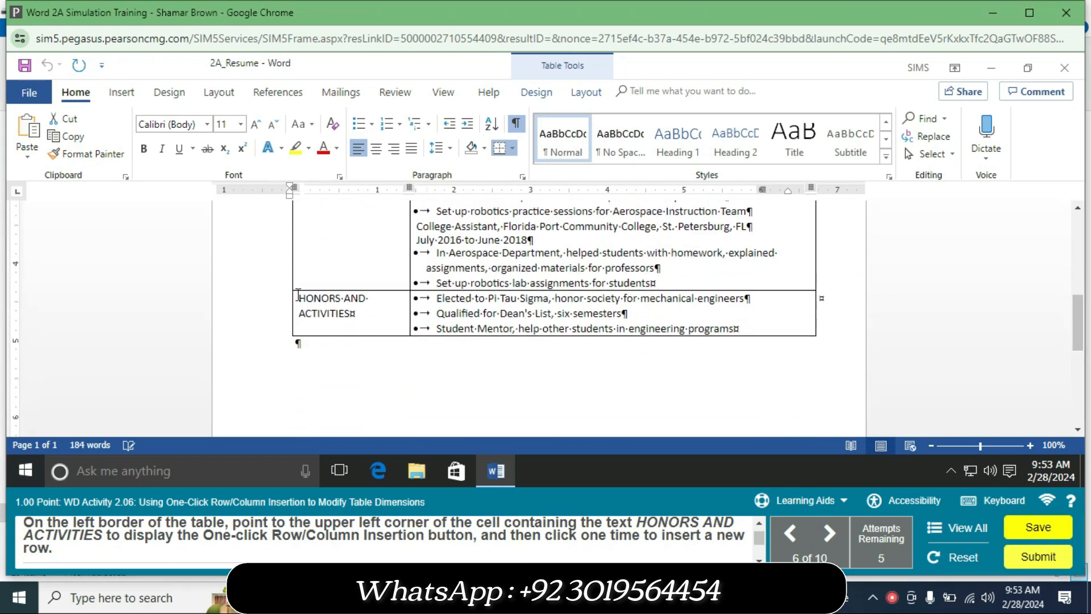
{"action": "mouse_move", "coordinate": [286, 294]}
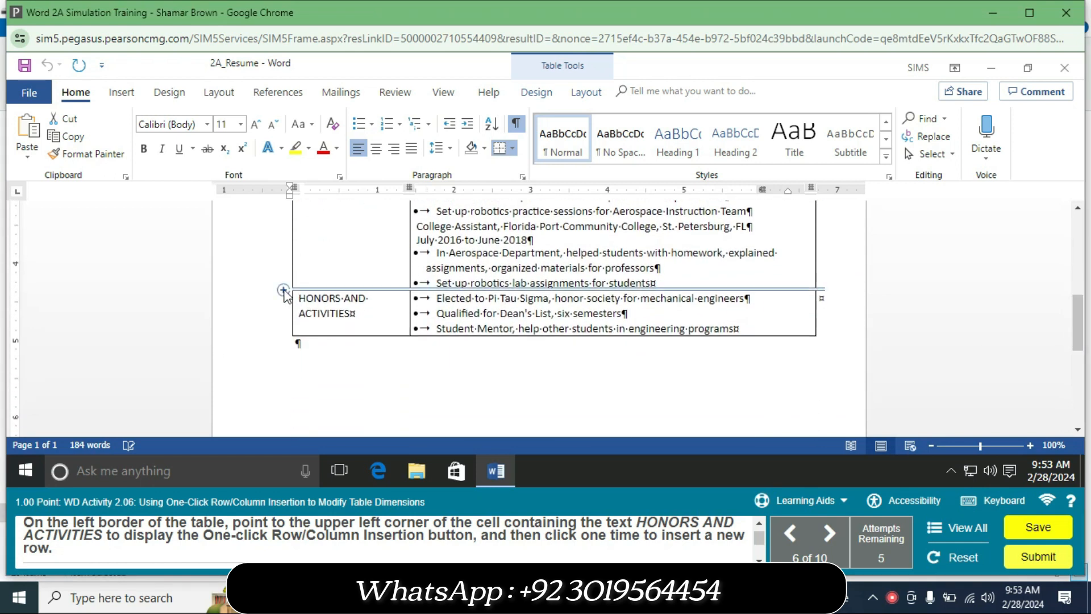
{"action": "left_click", "coordinate": [283, 290]}
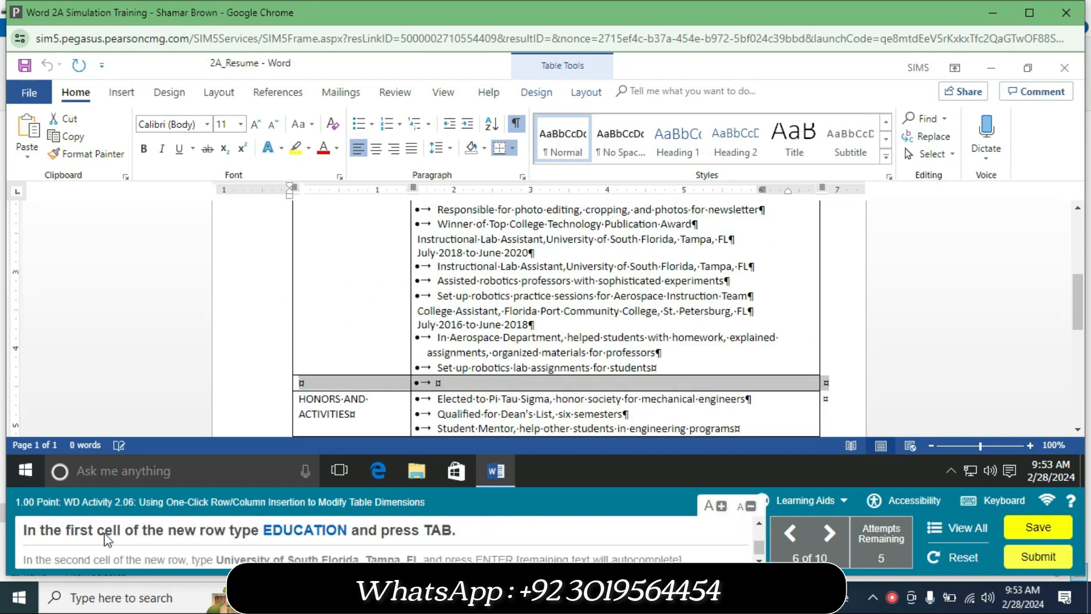
Step: Enter EDUCATION in the new row's first cell and 'University of South Florida, Tampa, FL' in the second
{"action": "left_click", "coordinate": [334, 389]}
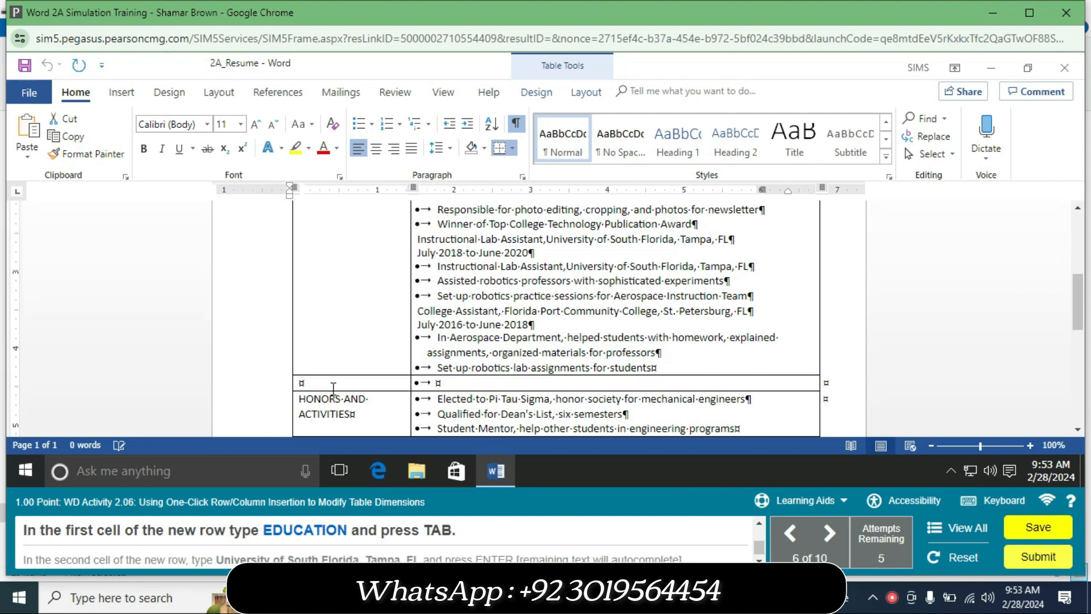
{"action": "type", "text": "EDUCATION"}
{"action": "key", "text": "Tab"}
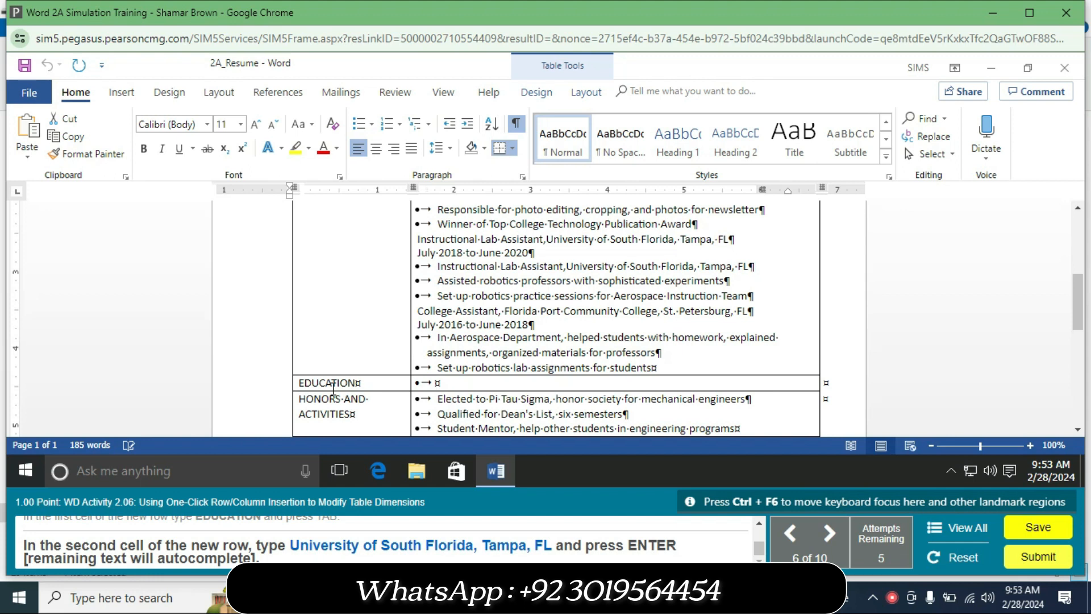
{"action": "type", "text": "U"}
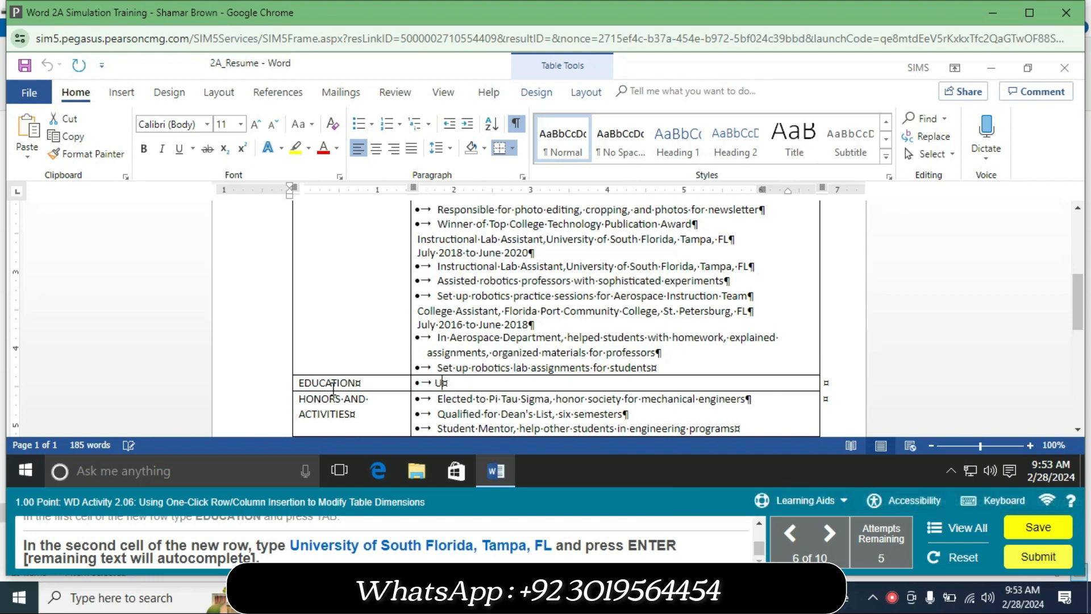
{"action": "type", "text": "niv"}
{"action": "type", "text": "ersity of South"}
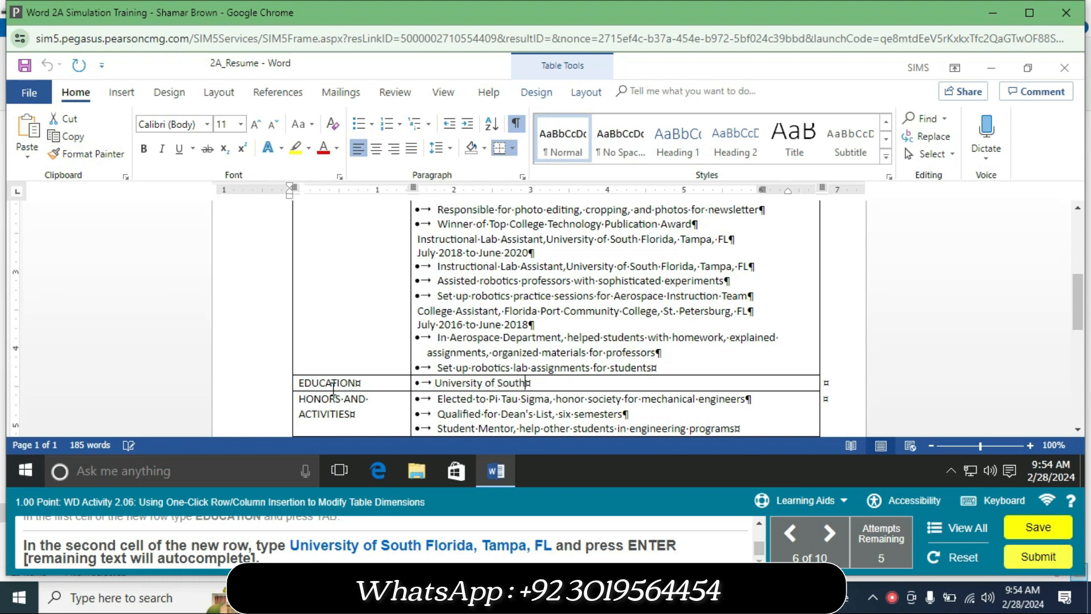
{"action": "type", "text": " Florida, Tampa, FL"}
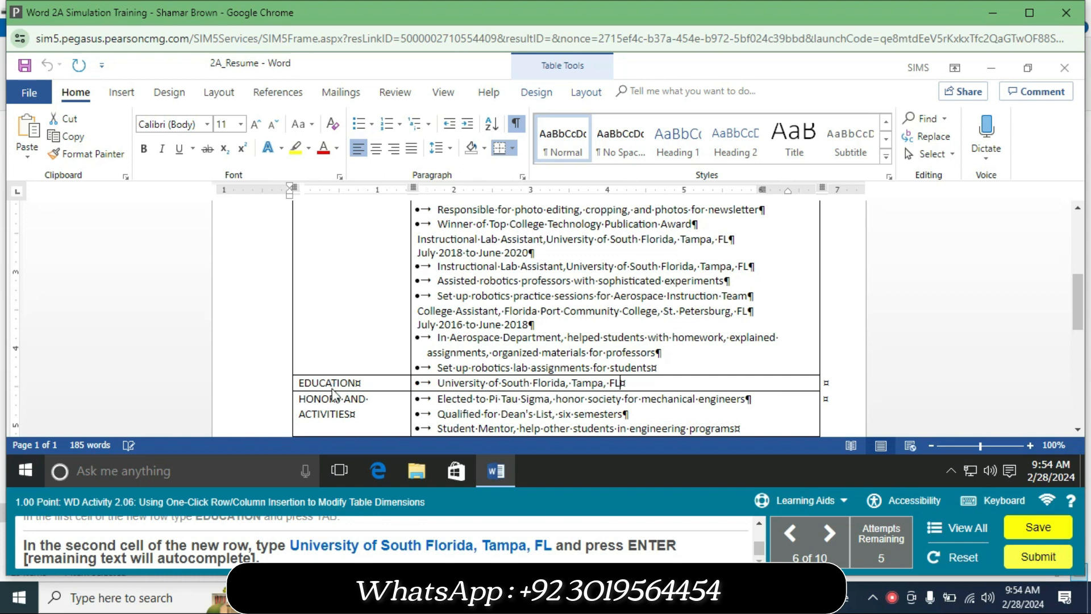
Step: Press Enter after FL so the remaining education lines autocomplete
{"action": "key", "text": "Return"}
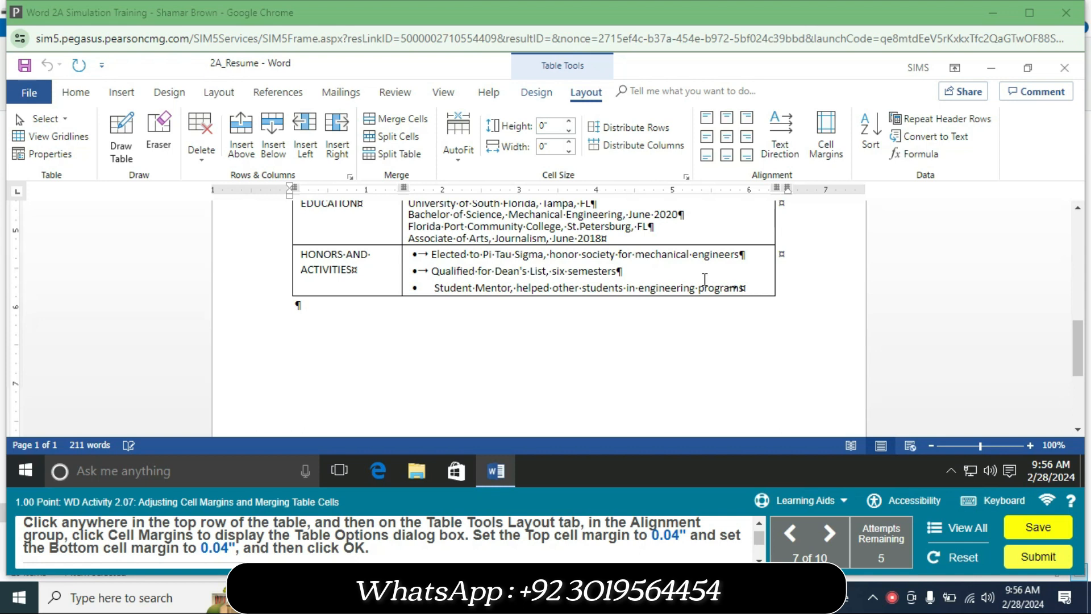
Step: Set the table's default top and bottom cell margins to 0.04" in Table Options
{"action": "left_click_drag", "start_coordinate": [1077, 348], "coordinate": [1062, 235]}
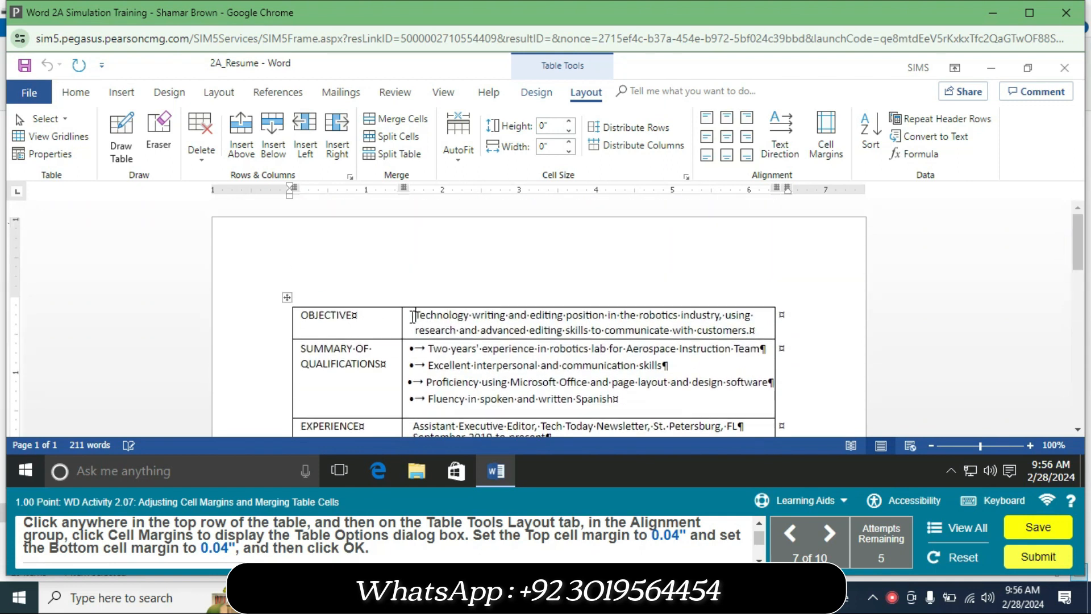
{"action": "left_click", "coordinate": [413, 316]}
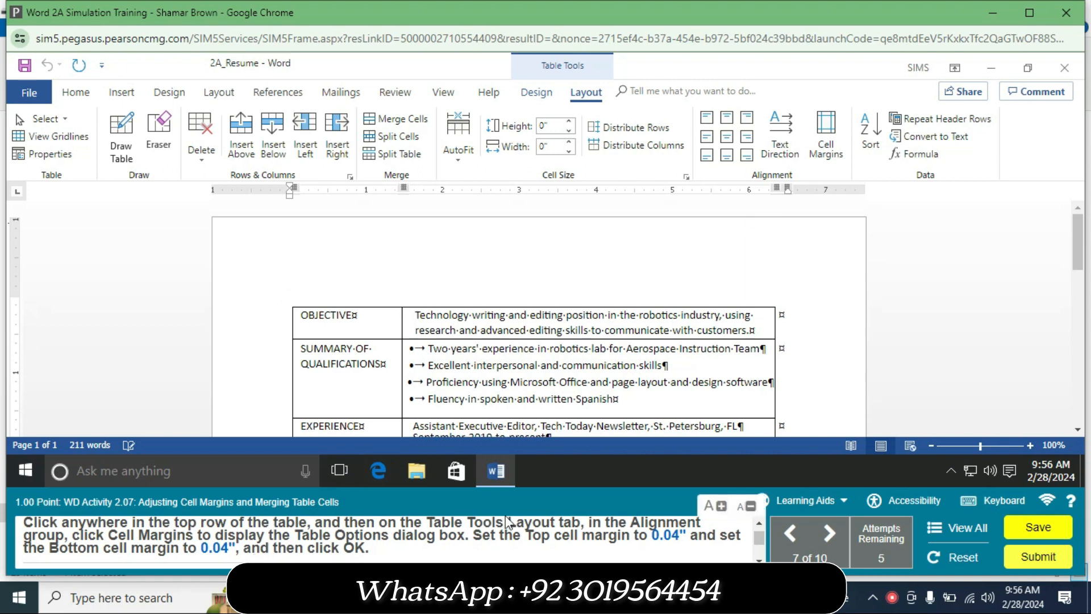
{"action": "left_click", "coordinate": [823, 136]}
{"action": "type", "text": "0"}
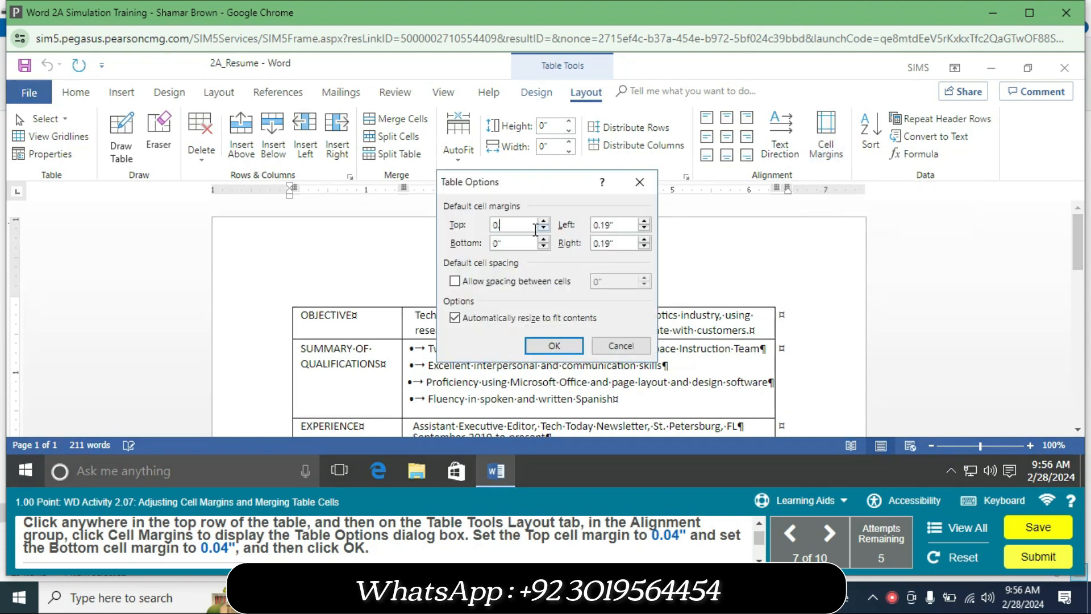
{"action": "type", "text": ".04"}
{"action": "left_click", "coordinate": [516, 245]}
{"action": "type", "text": "0.0"}
{"action": "left_click", "coordinate": [549, 344]}
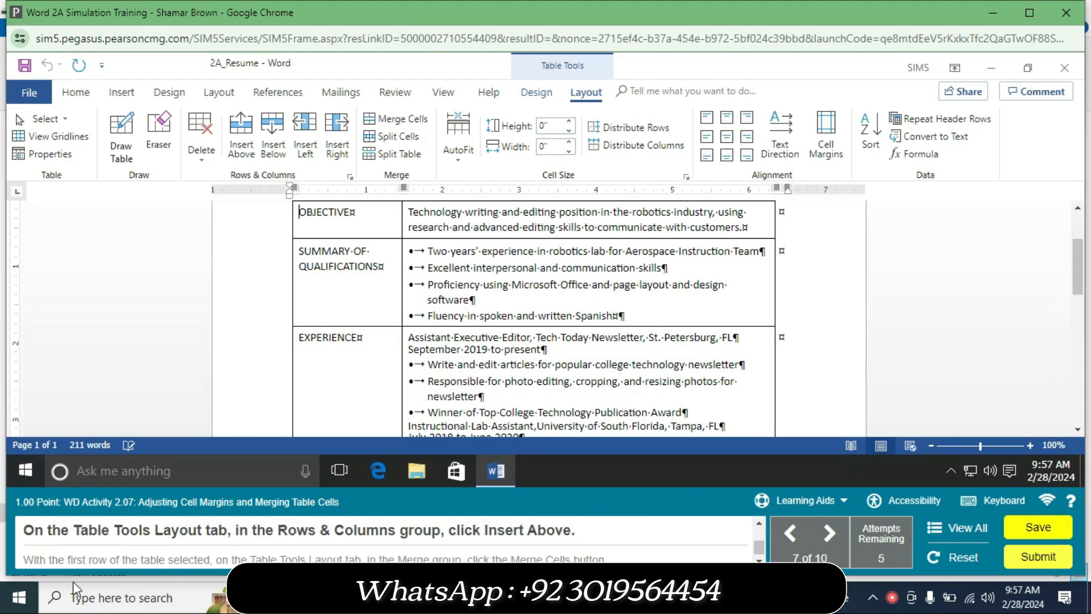
Step: Use Insert Above to add a blank row above OBJECTIVE at the top of the table
{"action": "mouse_move", "coordinate": [54, 546]}
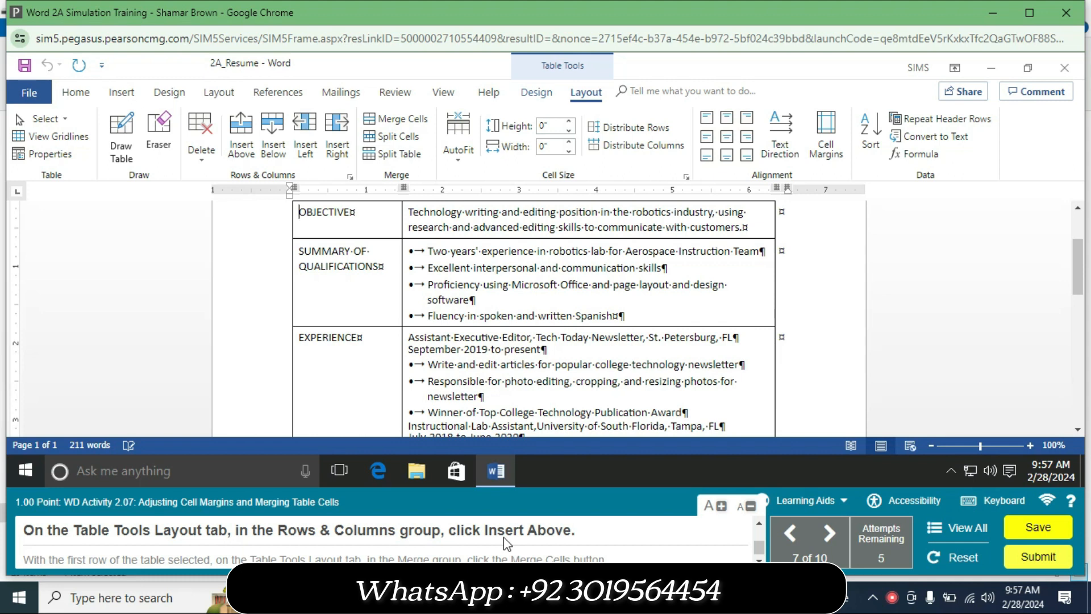
{"action": "left_click", "coordinate": [241, 138]}
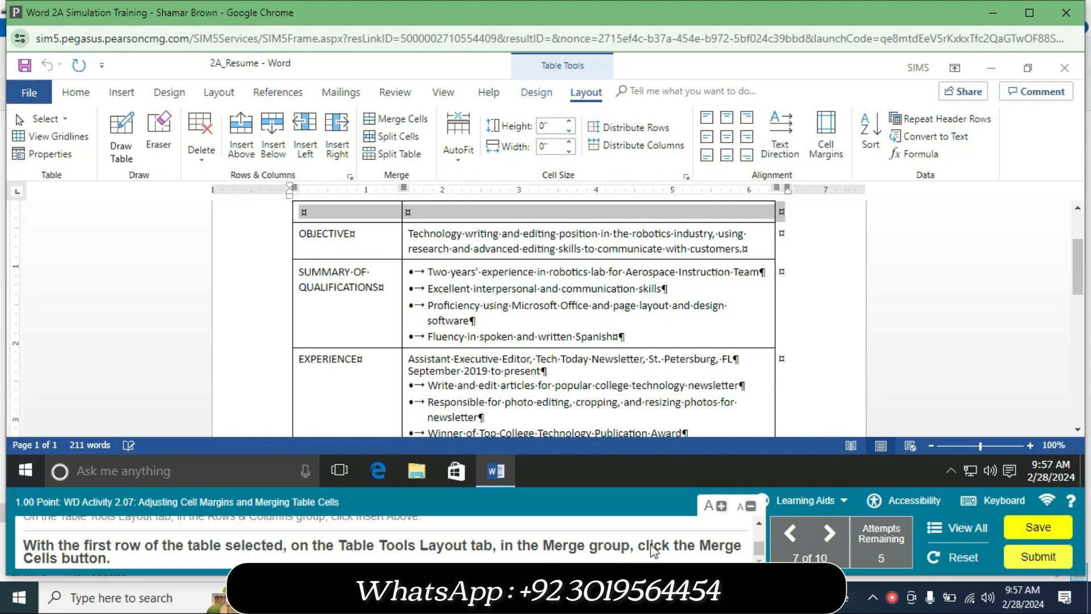
Step: Use Merge Cells to combine the selected first row of the resume table into one cell
{"action": "left_click", "coordinate": [413, 122]}
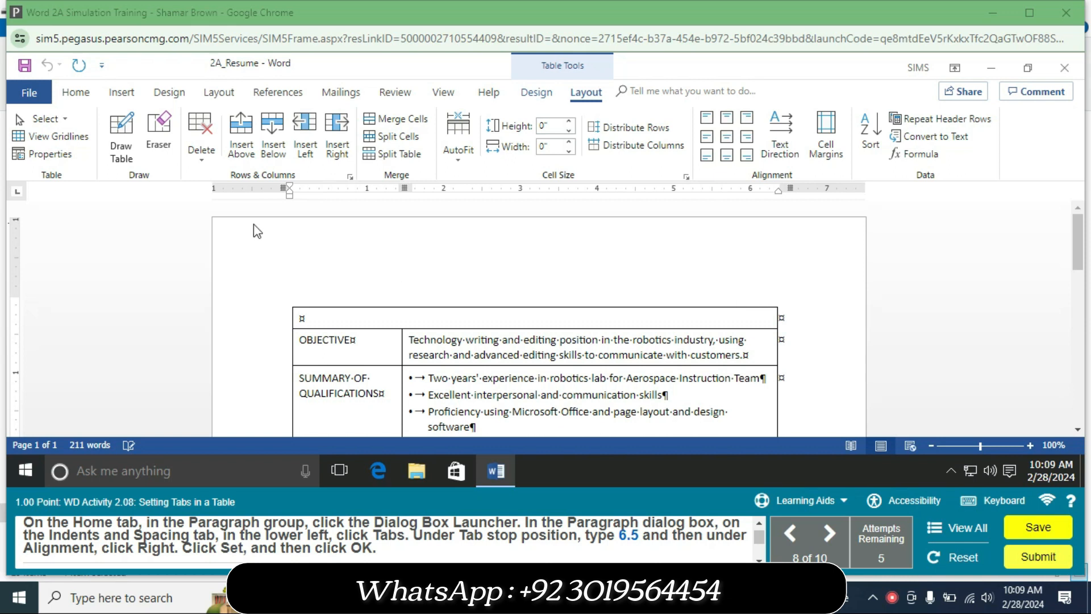
Step: Set a right-aligned tab stop at 6.5 inches for the merged top row through the Paragraph Tabs dialog
{"action": "left_click", "coordinate": [73, 94]}
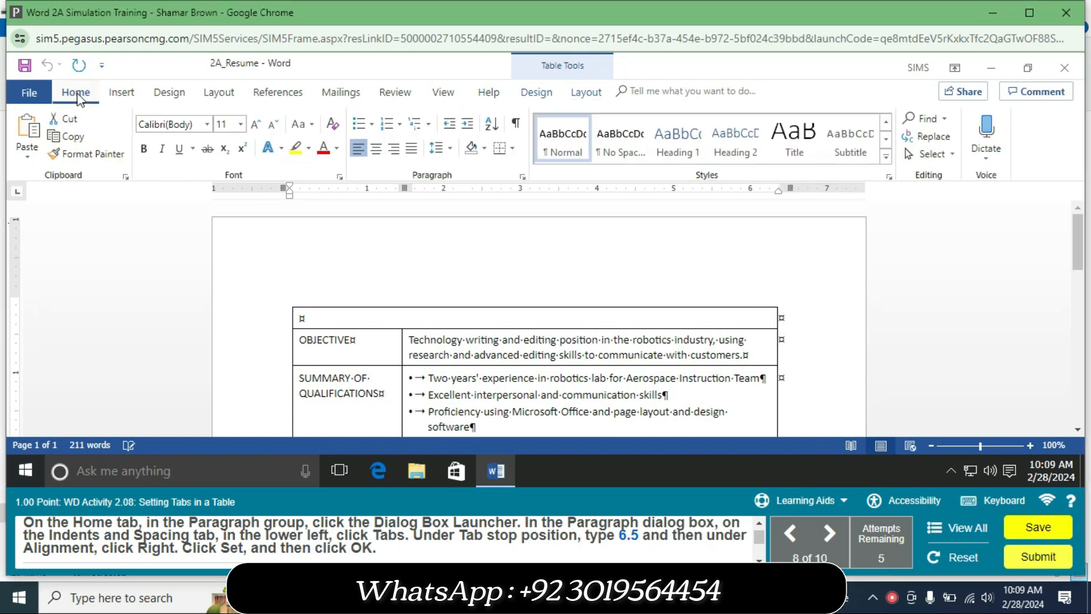
{"action": "left_click", "coordinate": [522, 178]}
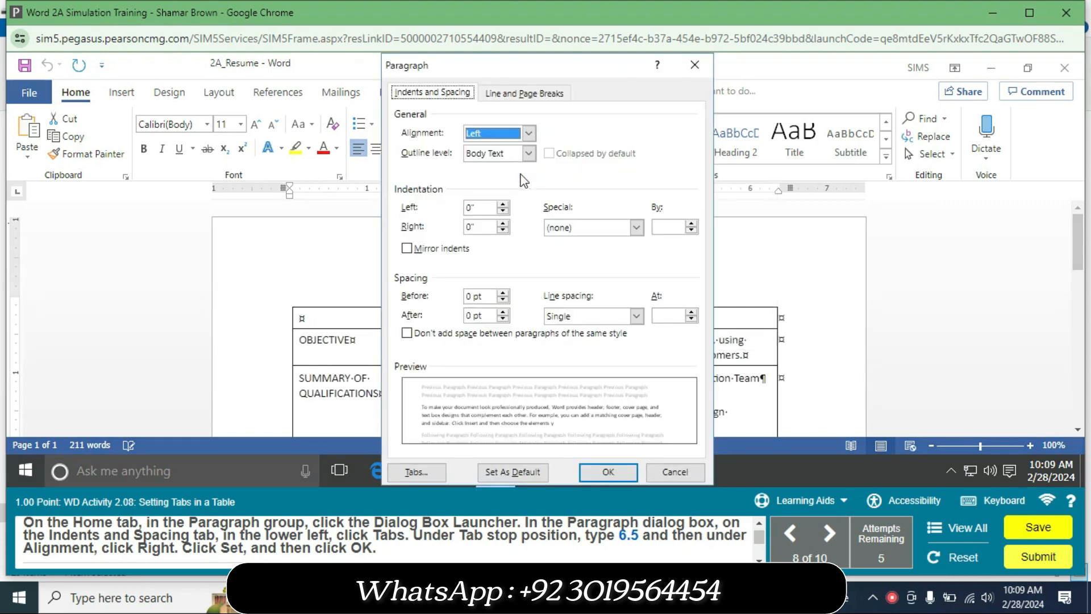
{"action": "left_click", "coordinate": [424, 472]}
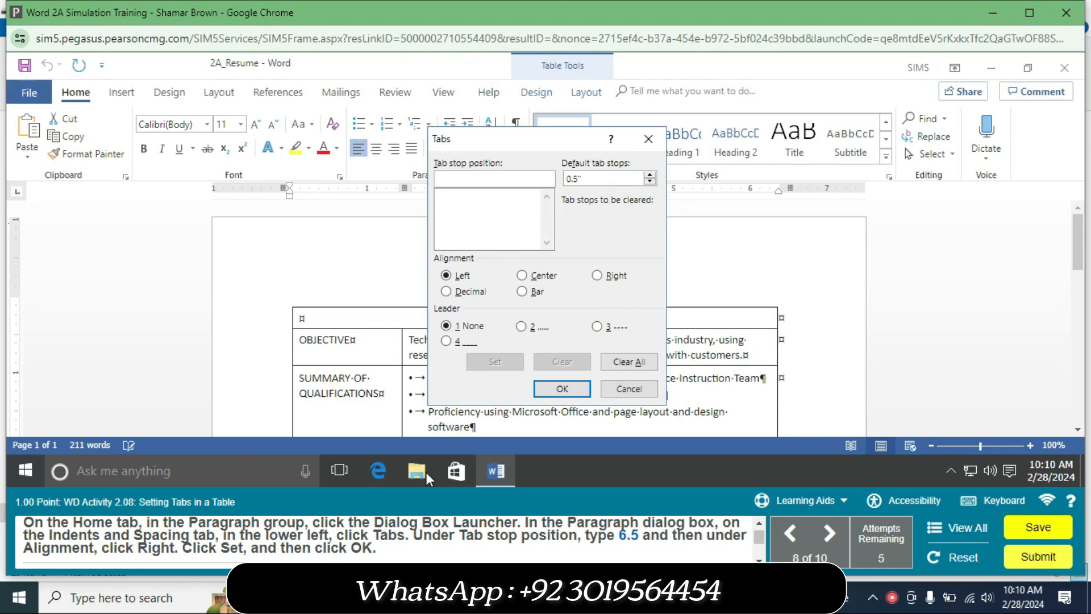
{"action": "type", "text": "6.5"}
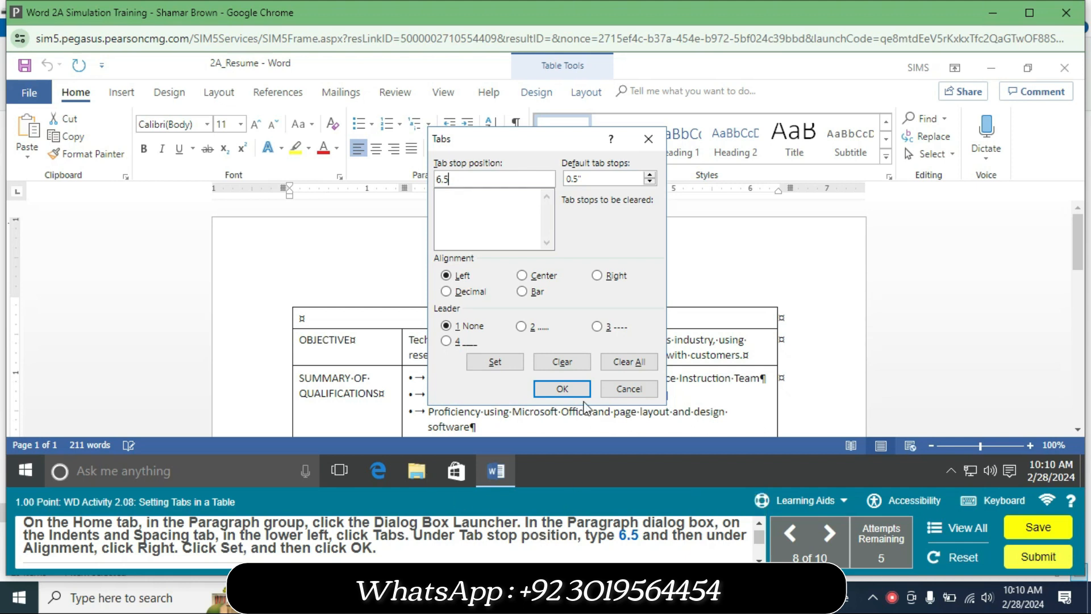
{"action": "left_click", "coordinate": [598, 276]}
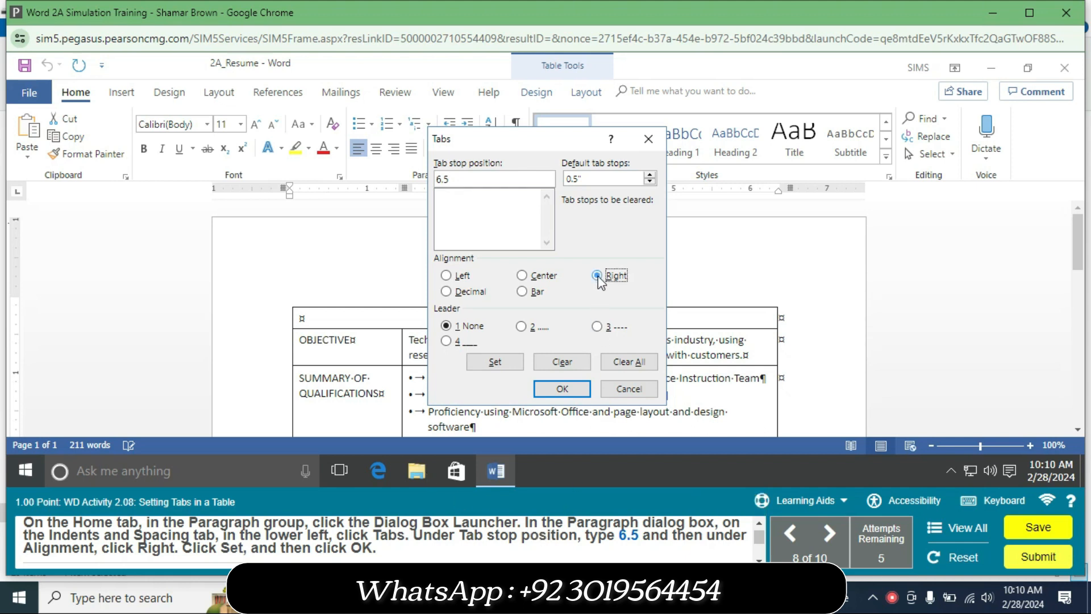
{"action": "left_click", "coordinate": [496, 362]}
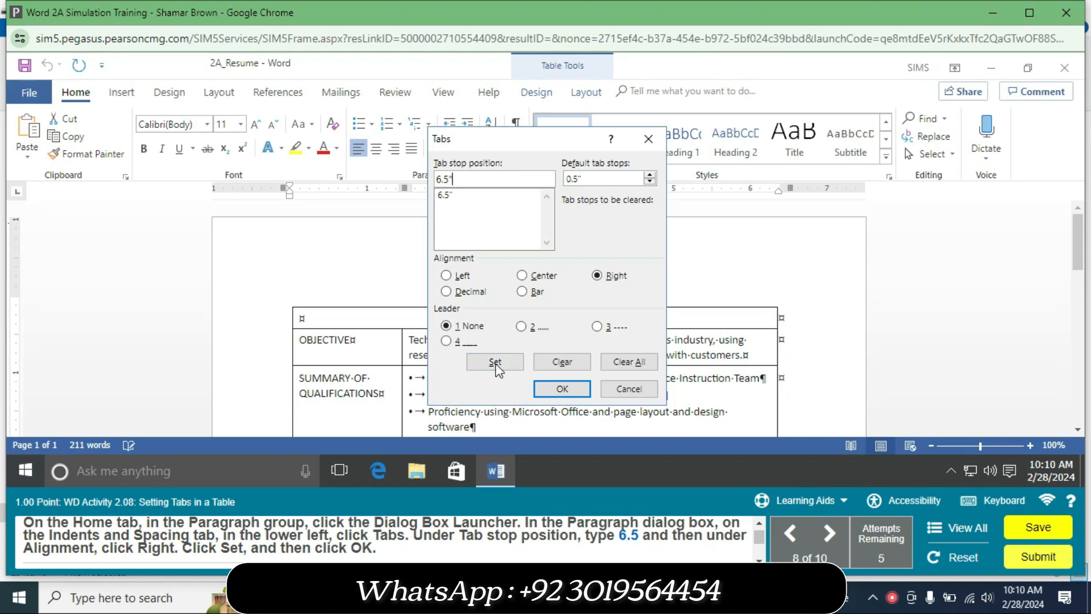
{"action": "left_click", "coordinate": [560, 390]}
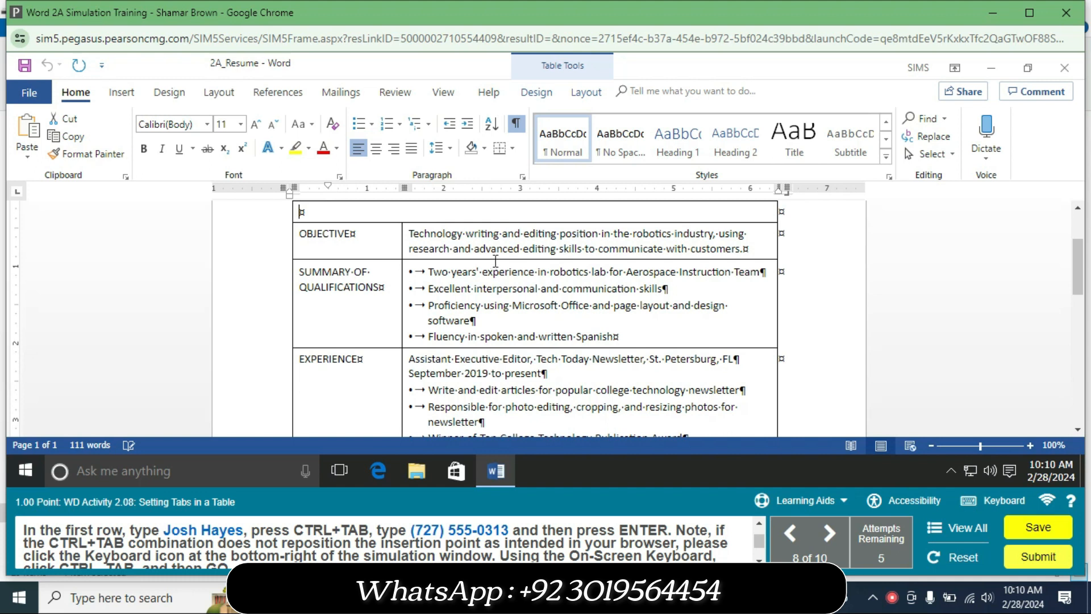
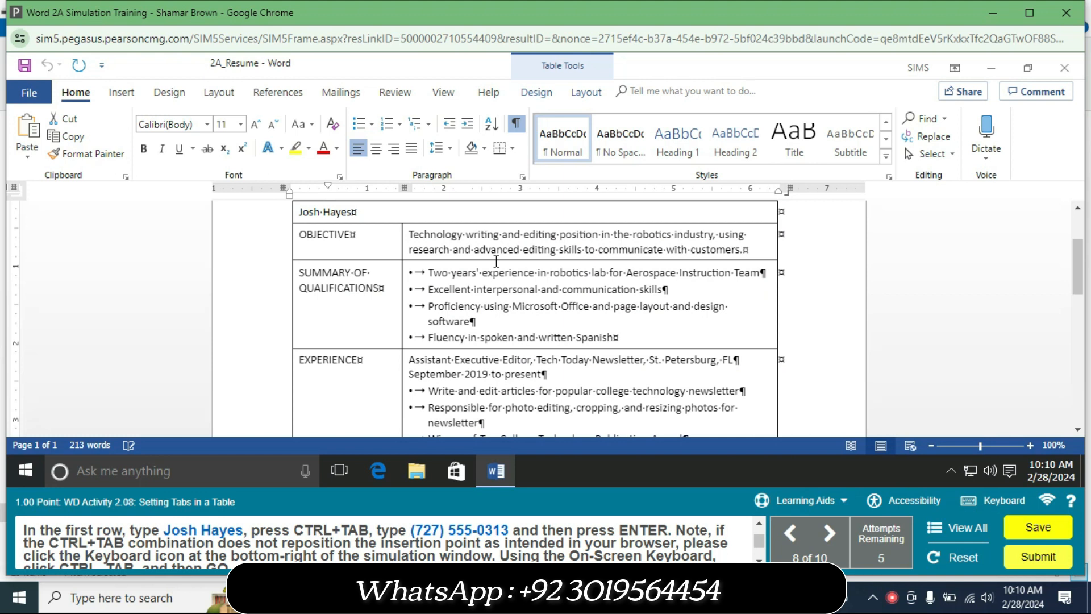
Step: Type the candidate's name, tab with Ctrl+Tab to the right stop, enter their phone number, then begin a new line
{"action": "key", "text": "ctrl+Tab"}
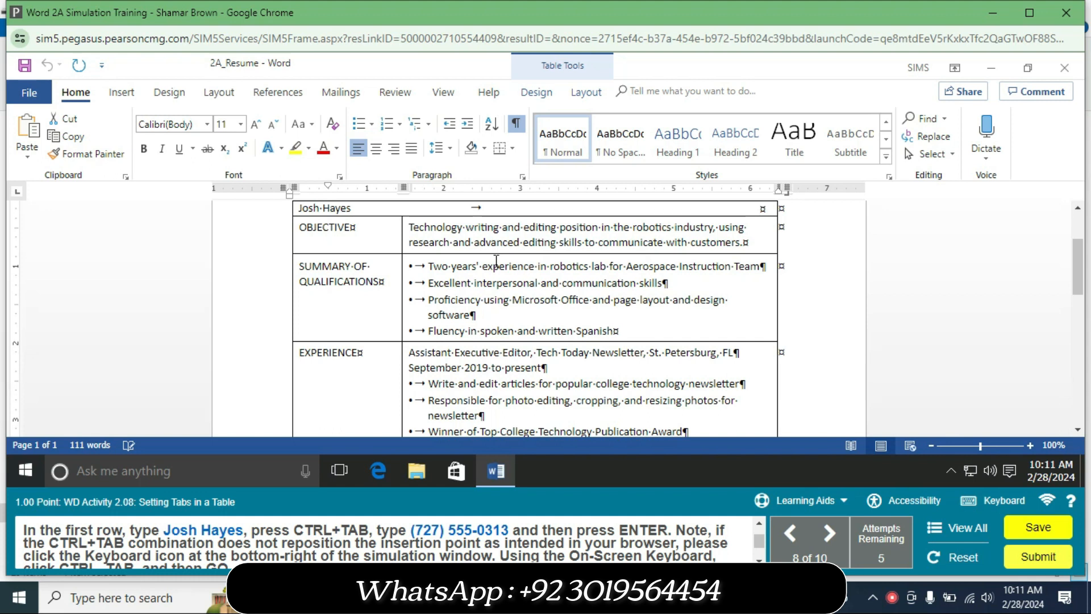
{"action": "type", "text": "("}
{"action": "type", "text": "727) 555-0313"}
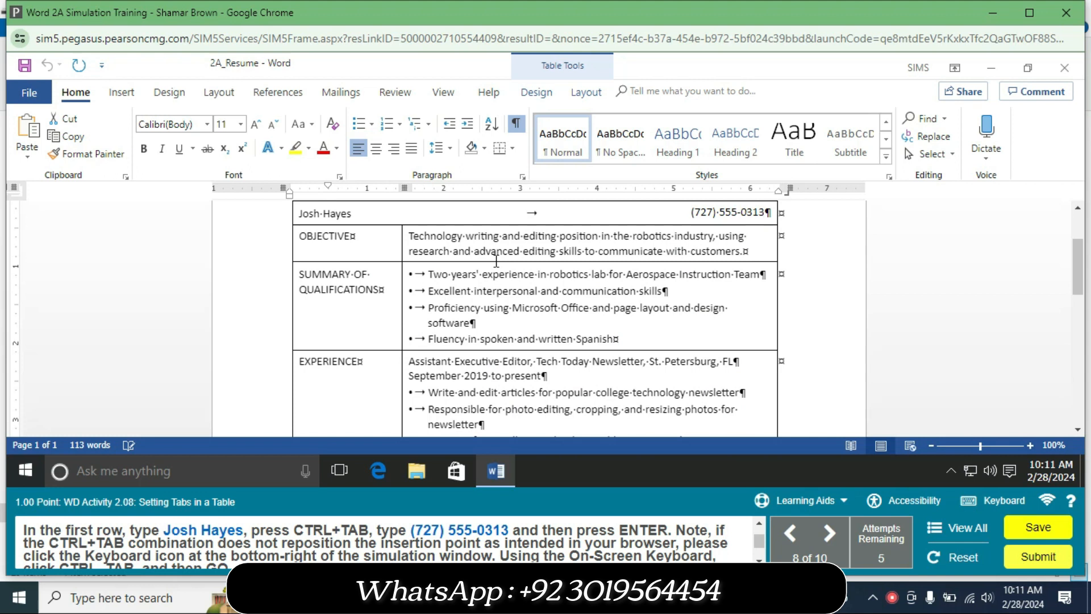
{"action": "key", "text": "Return"}
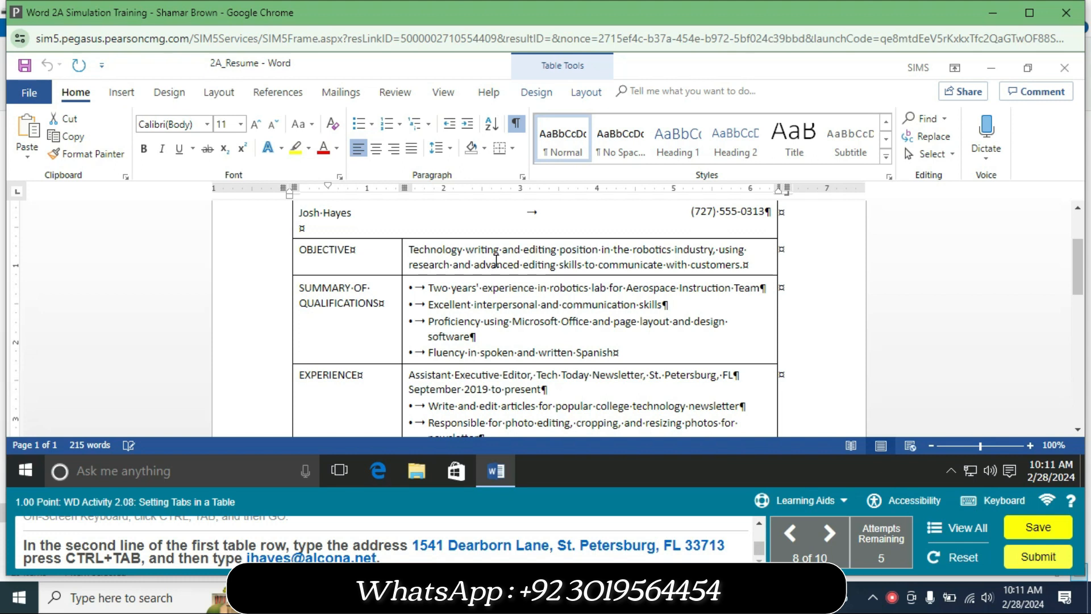
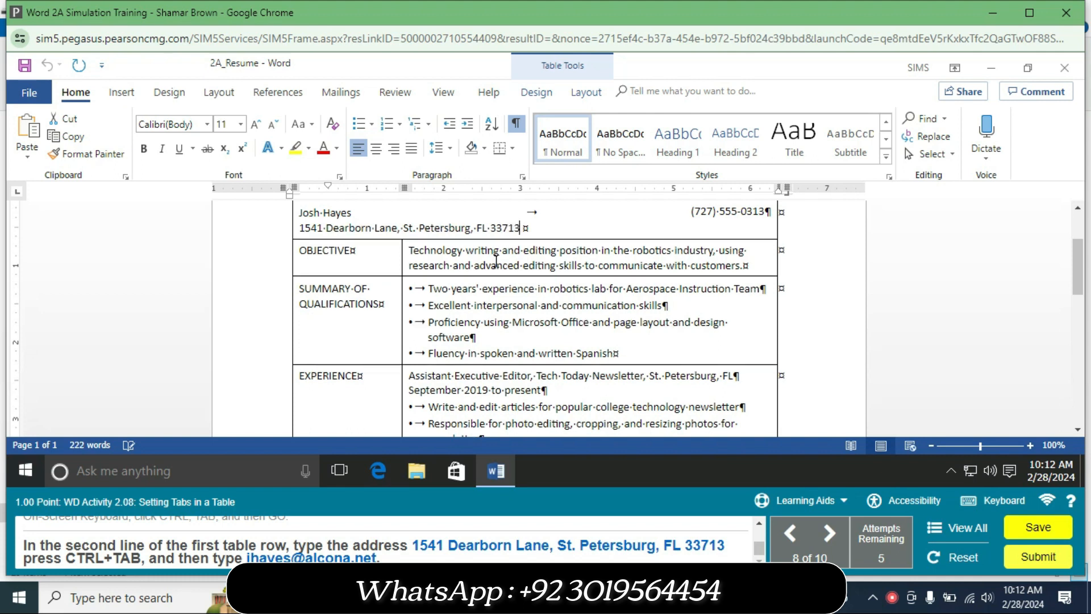
Step: Enter the candidate's postal address, Ctrl+Tab to the right stop, then type their e-mail address
{"action": "key", "text": "ctrl+Tab"}
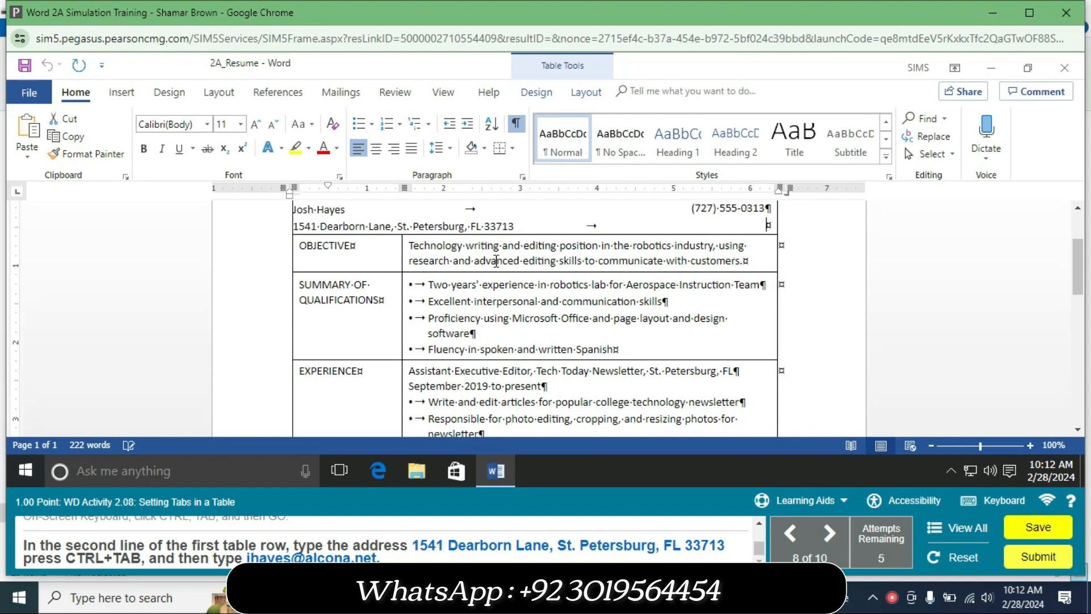
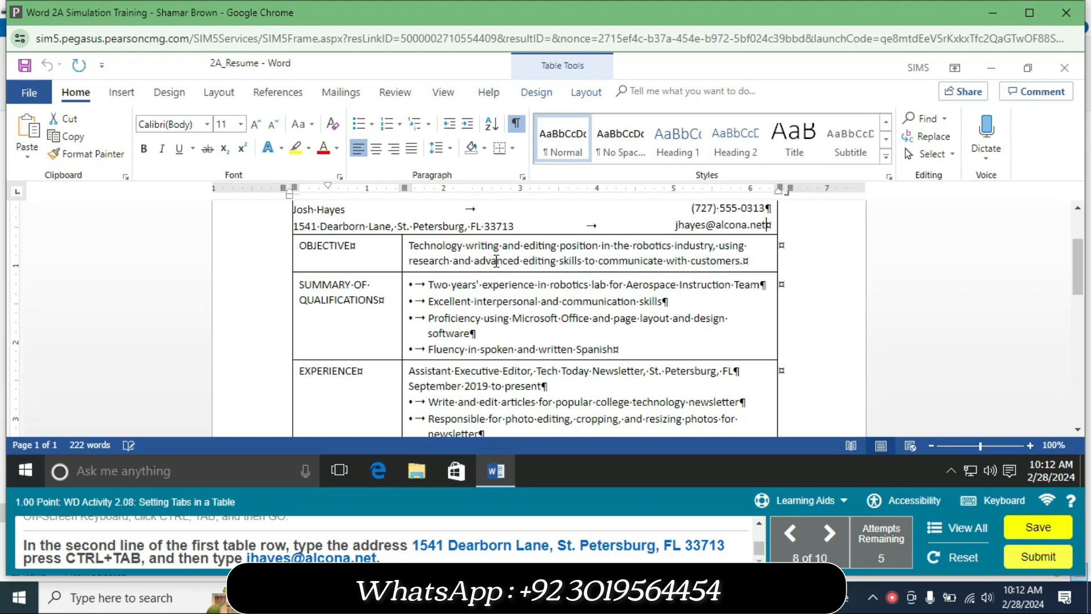